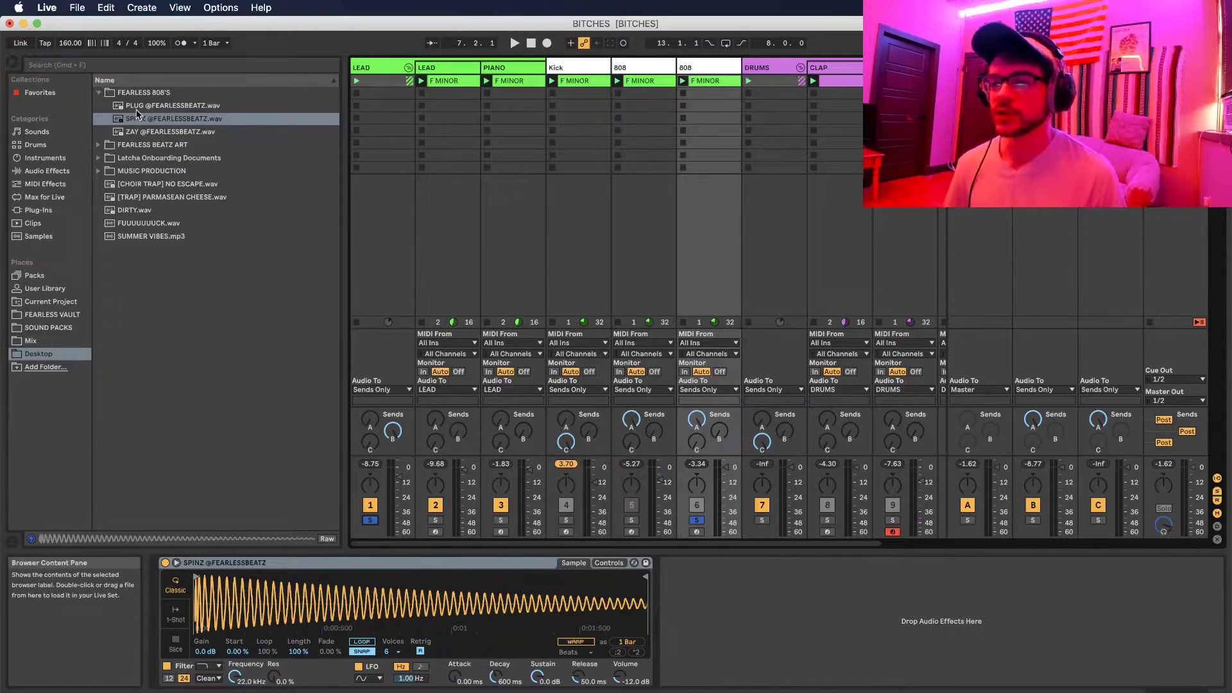
Step: Preview the SPINZ, ZAY and PLUG 808 samples, return to SPINZ, and select the second 808 track
click(160, 120)
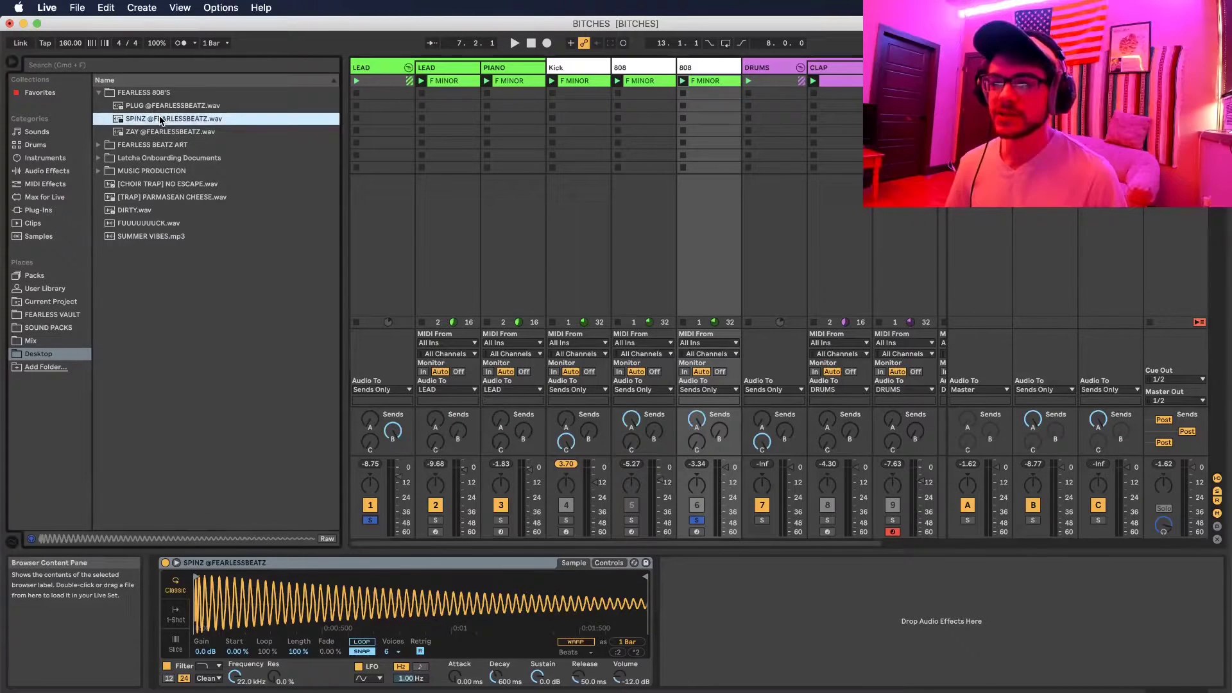
click(161, 133)
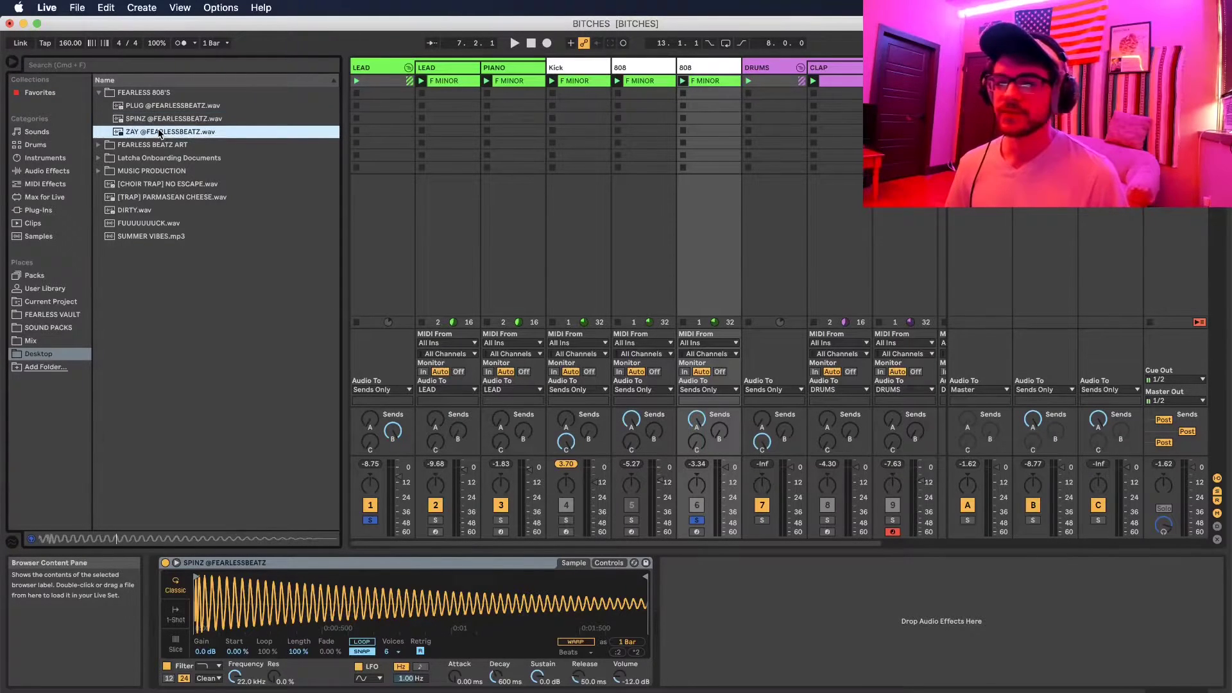
click(163, 106)
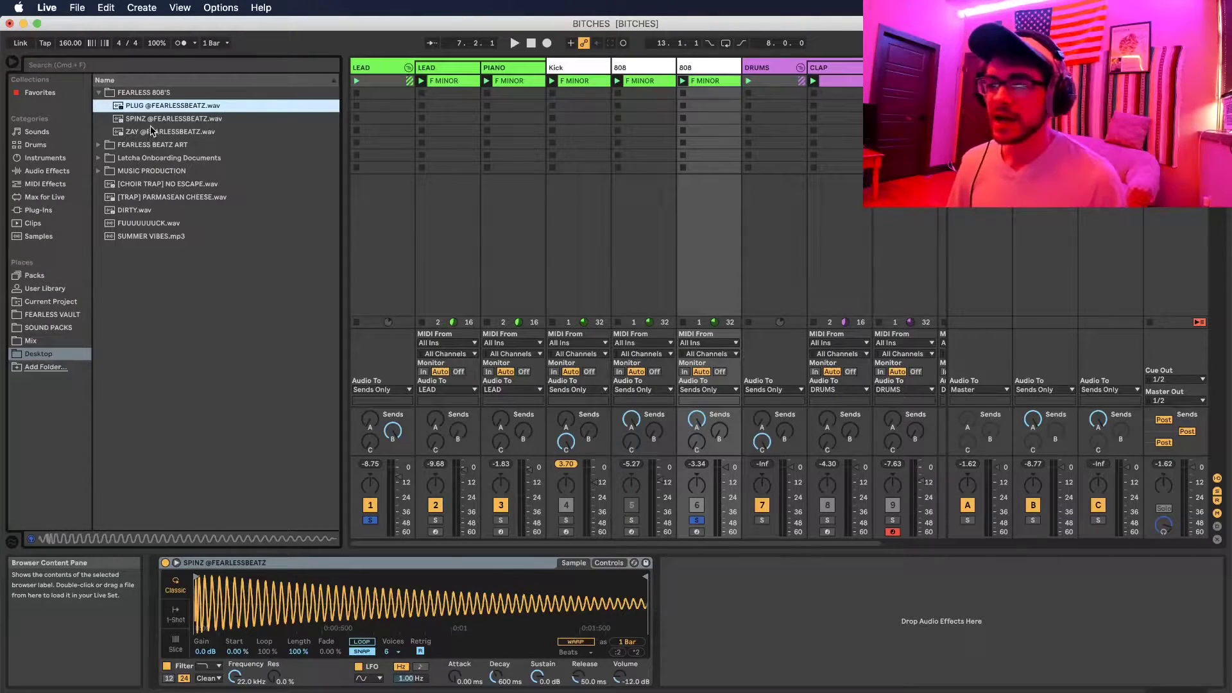
click(152, 119)
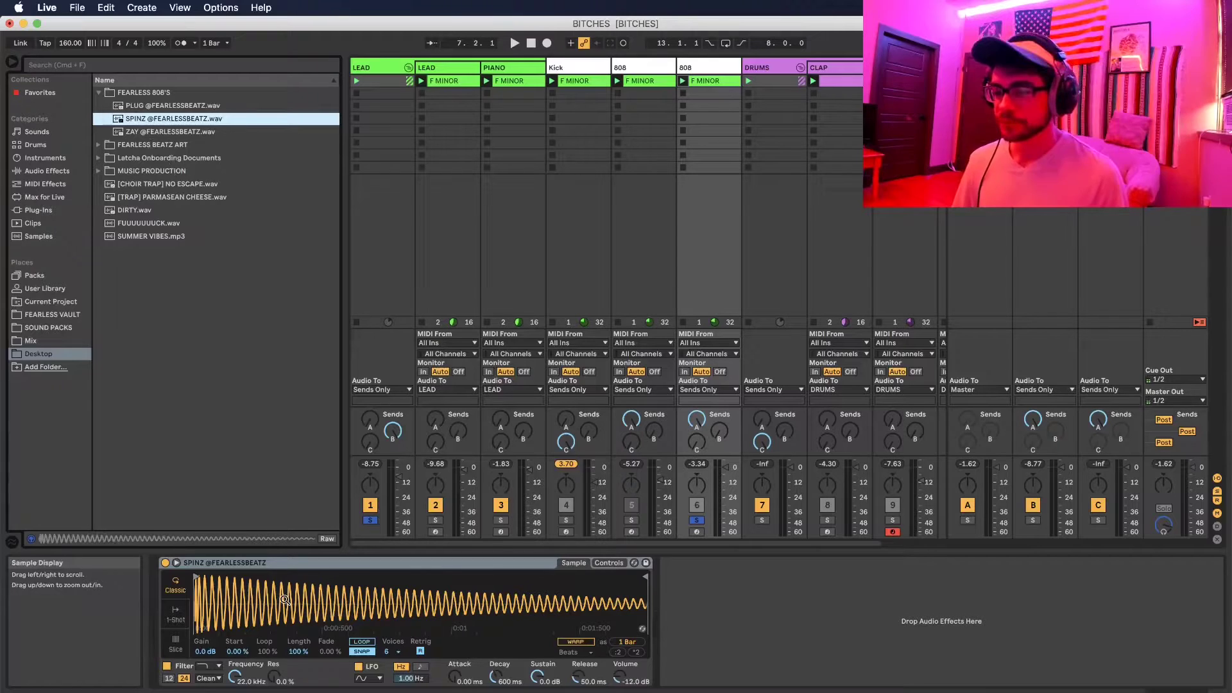
click(706, 67)
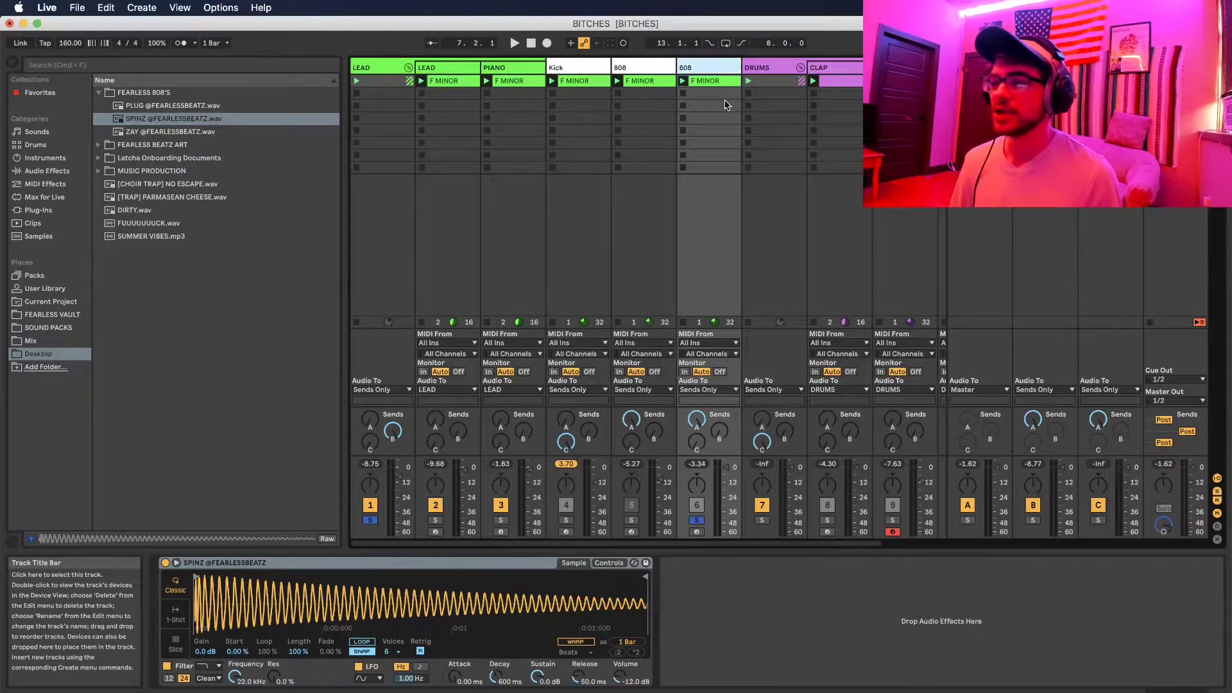
Step: Open the F MINOR clip in the note editor, select F3 notes, and play the pattern
double_click(710, 80)
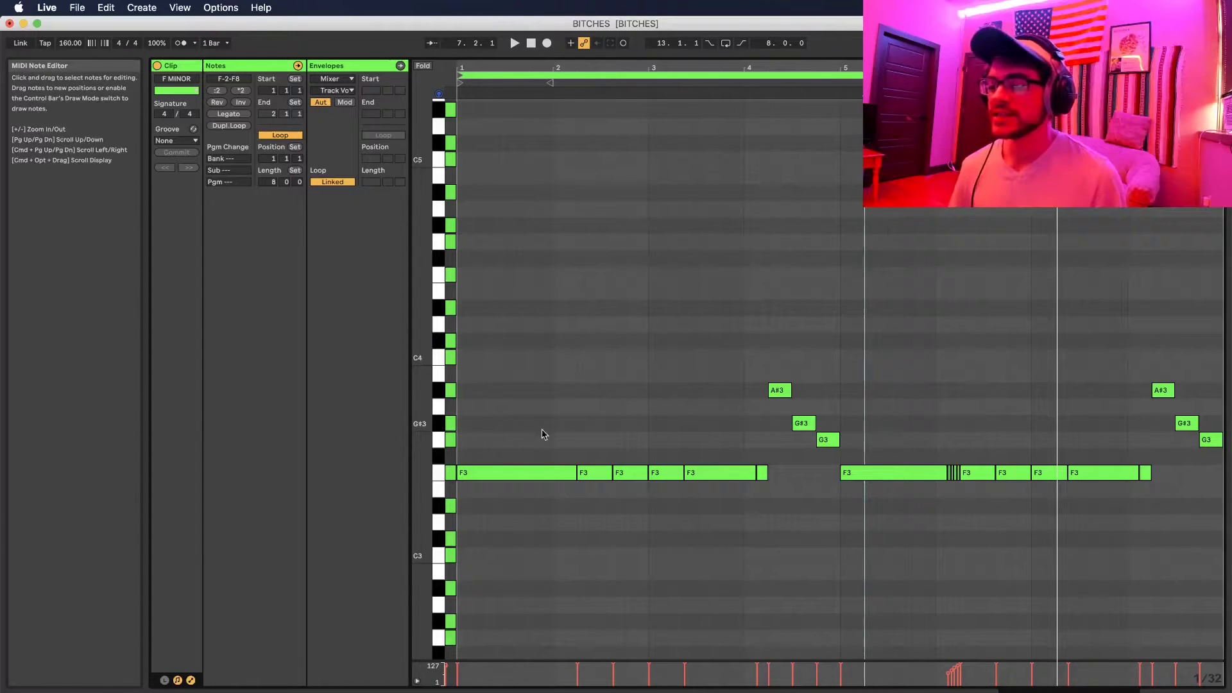
drag(503, 363, 547, 632)
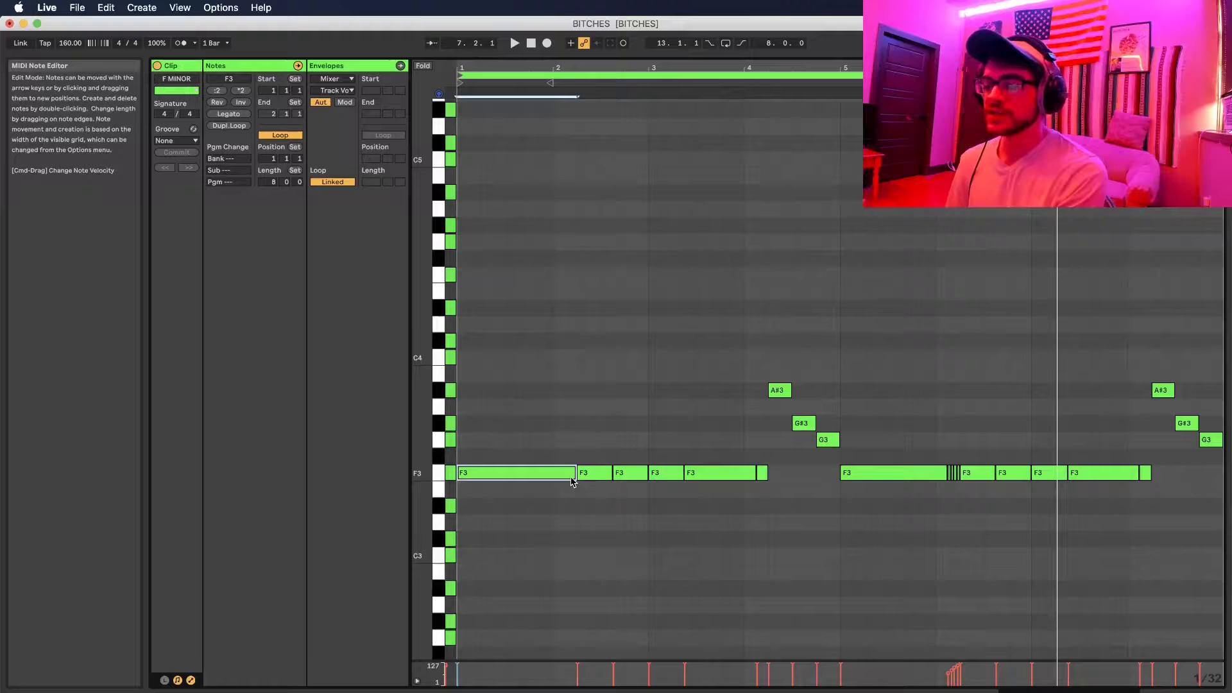
drag(610, 433, 672, 495)
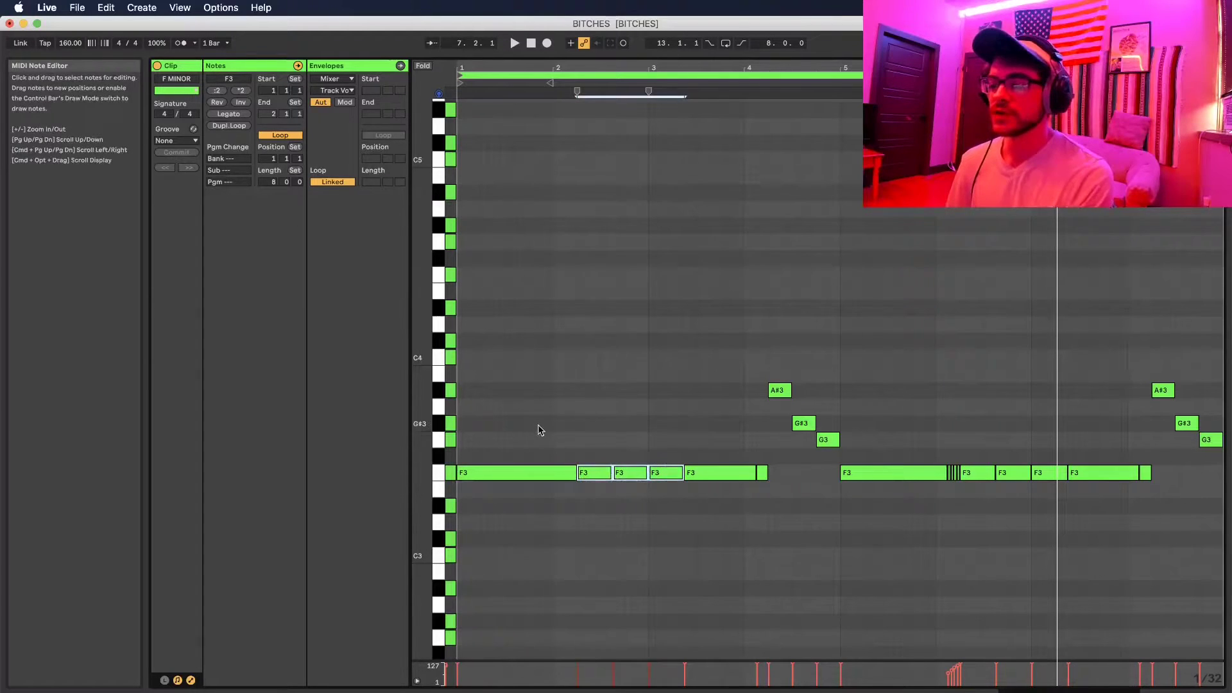
drag(537, 426, 550, 540)
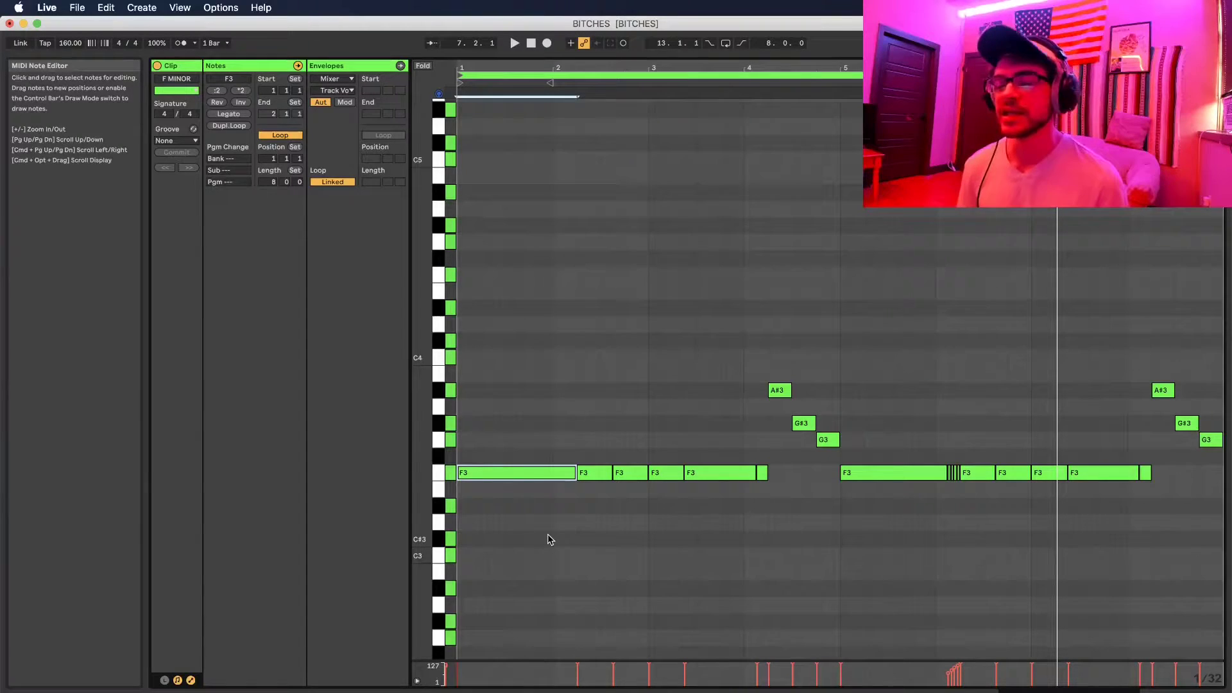
key(space)
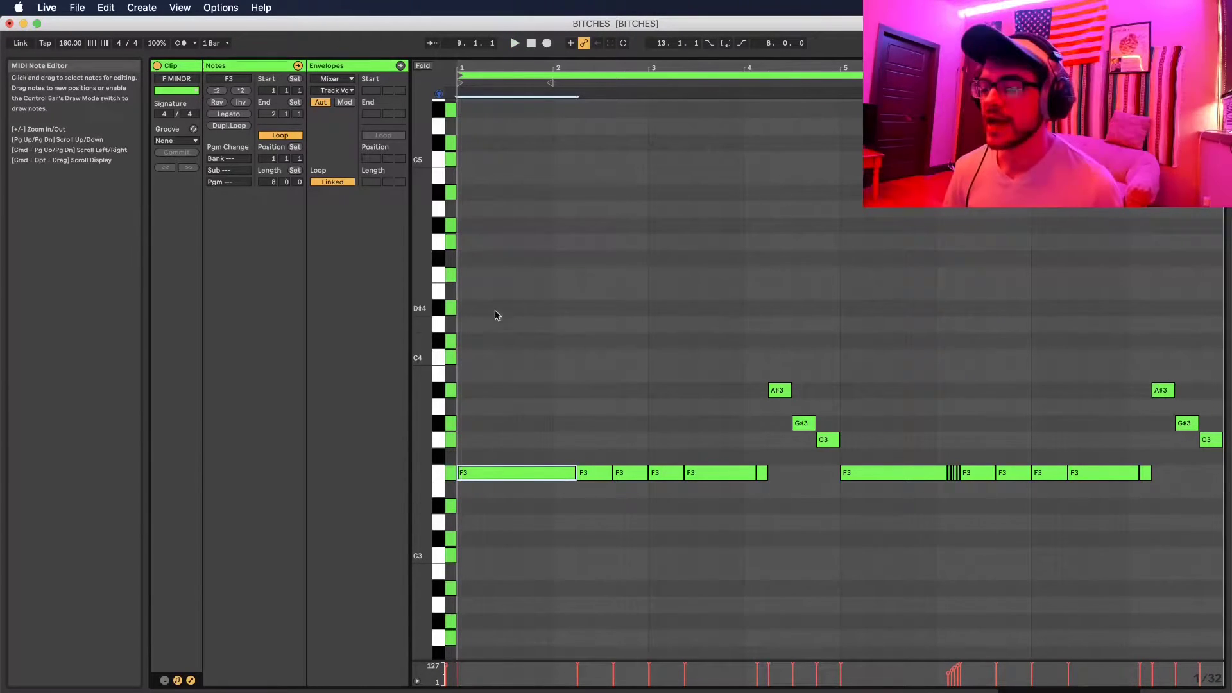
drag(504, 297, 1209, 660)
click(664, 544)
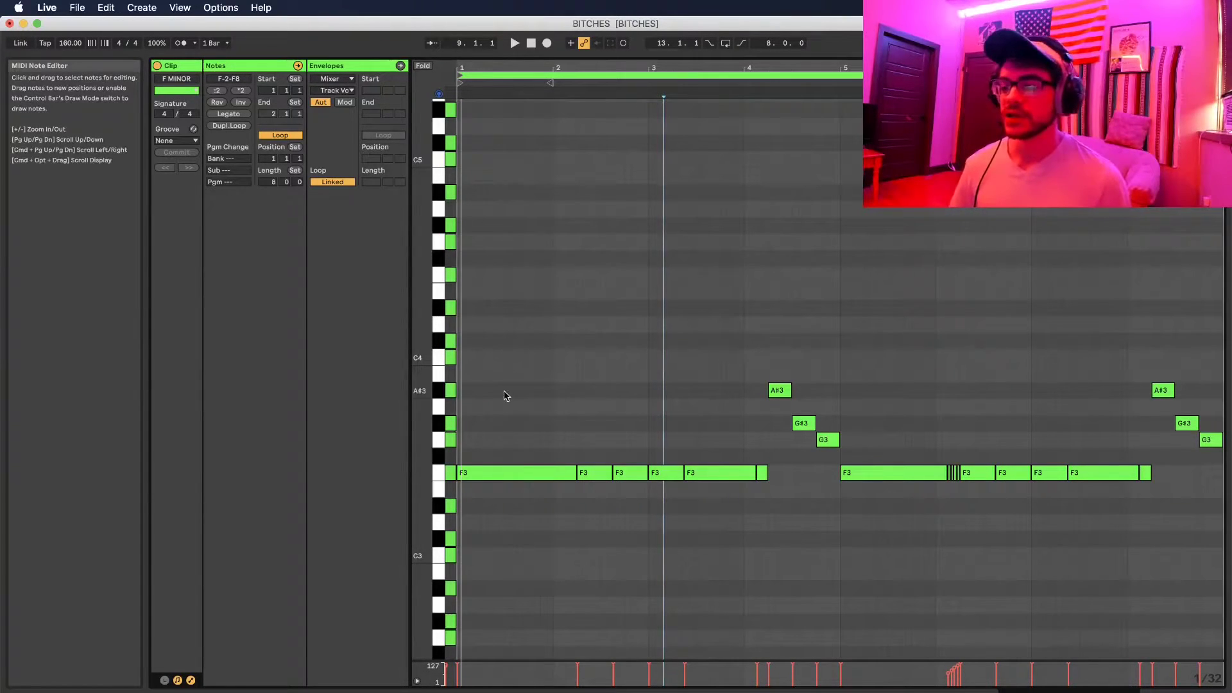
drag(476, 451, 471, 109)
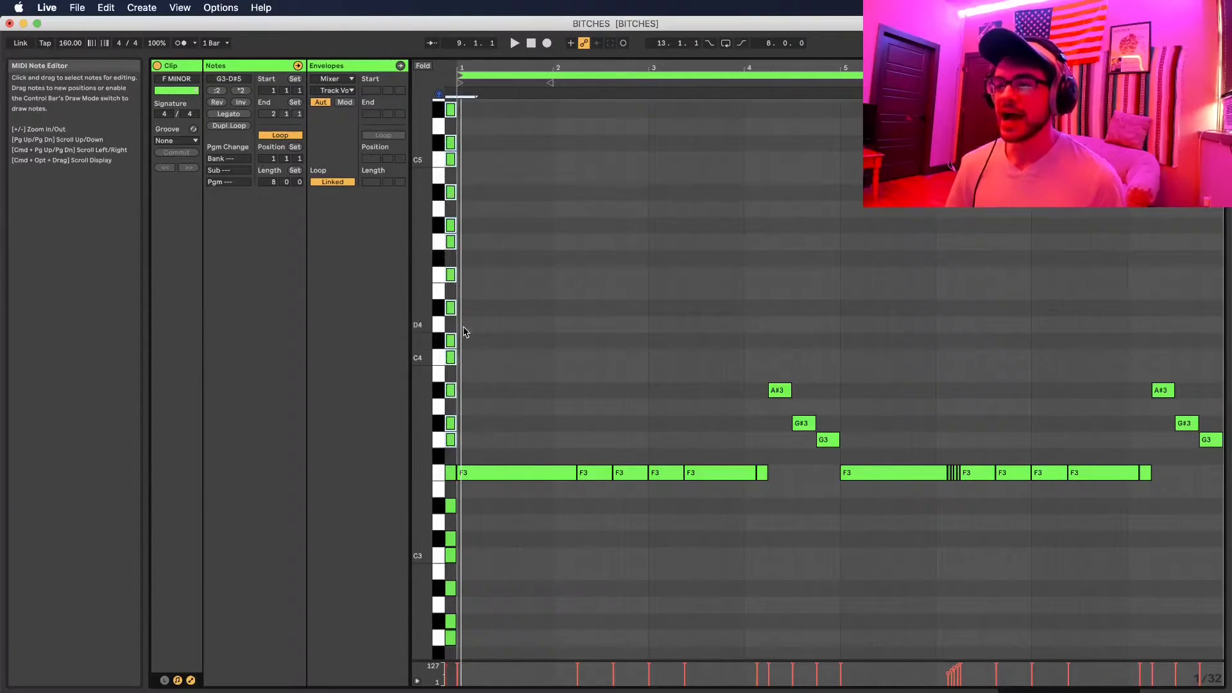
click(475, 442)
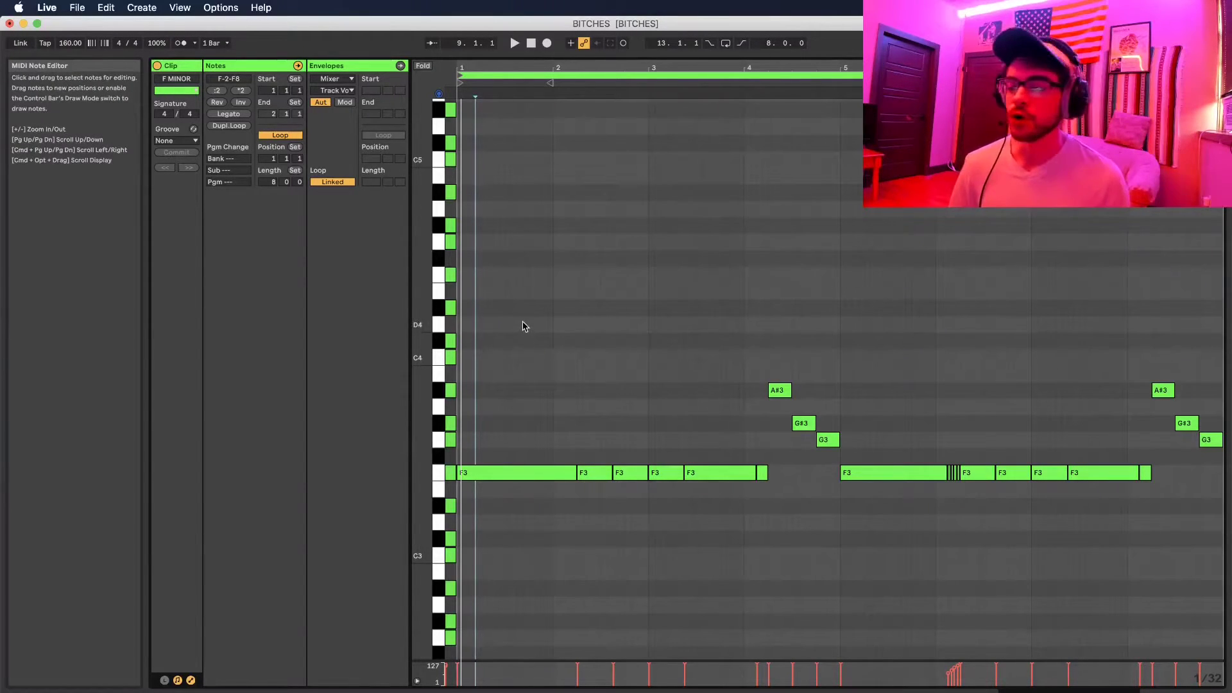
click(512, 297)
drag(513, 301, 1206, 615)
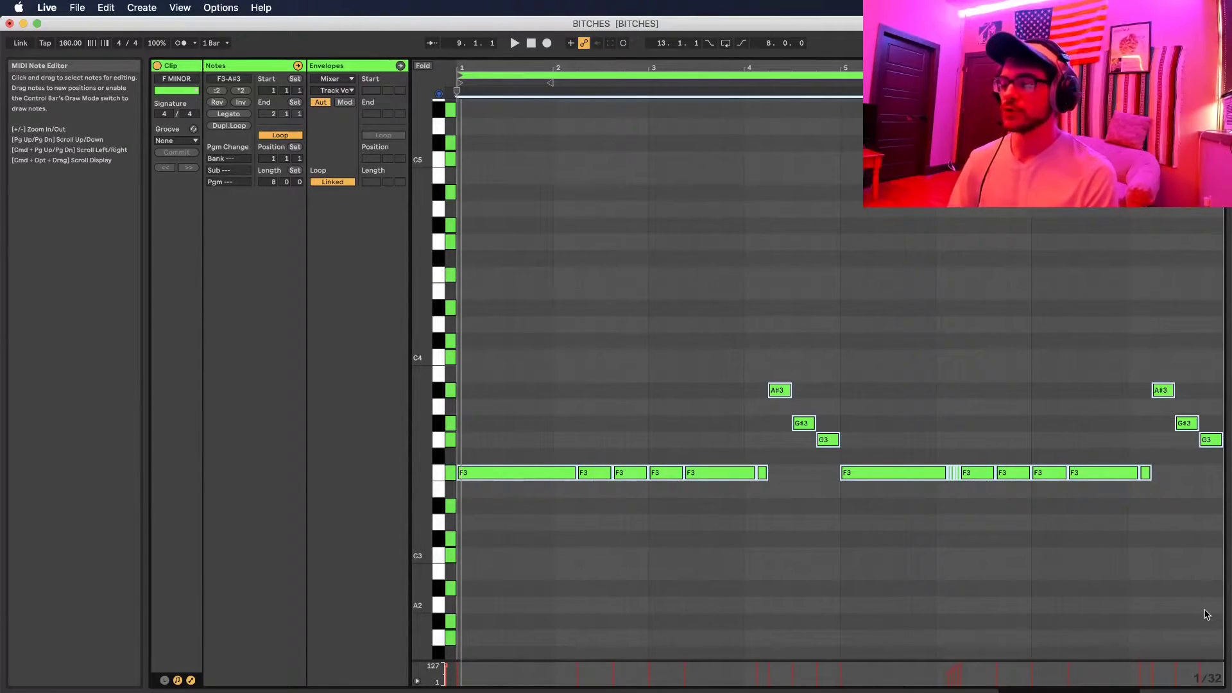
key(shift+Up)
key(shift+Up)
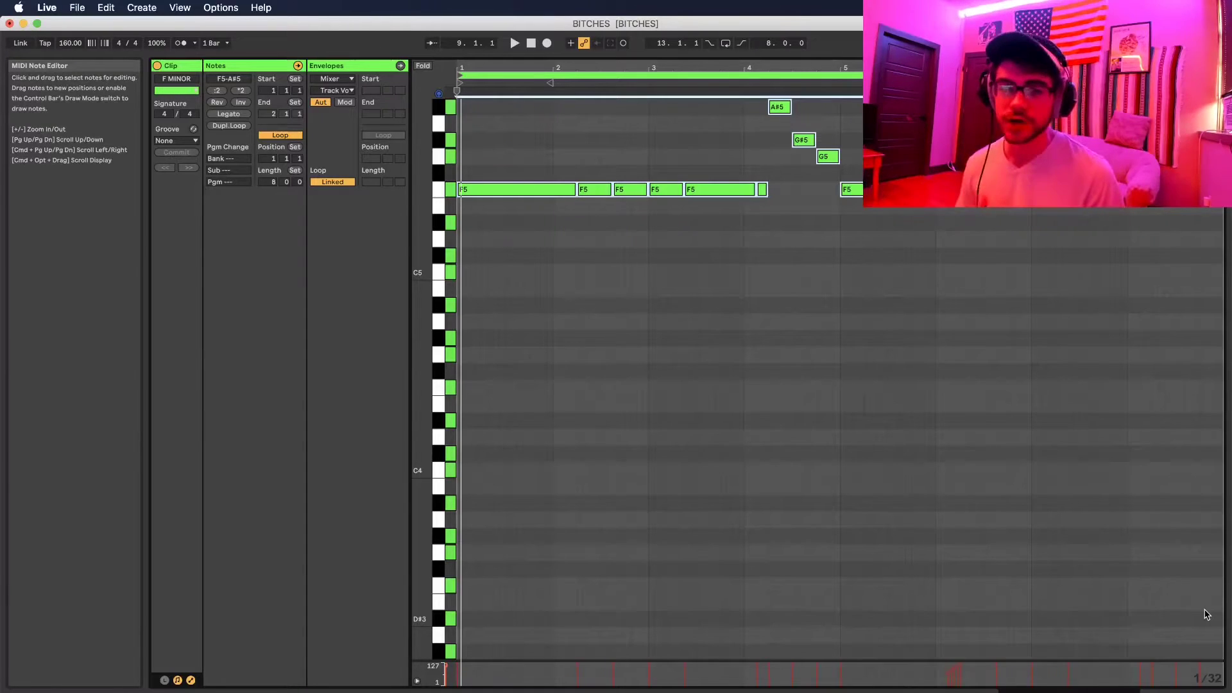
key(space)
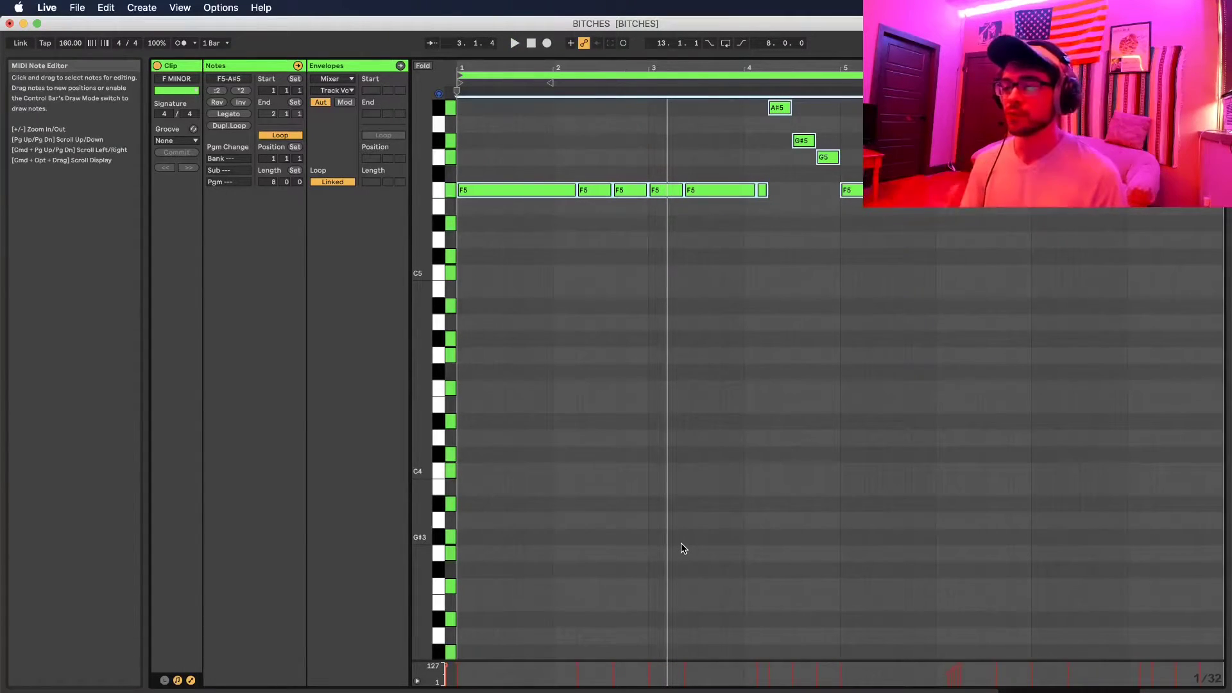
key(shift+Down)
key(shift+Down)
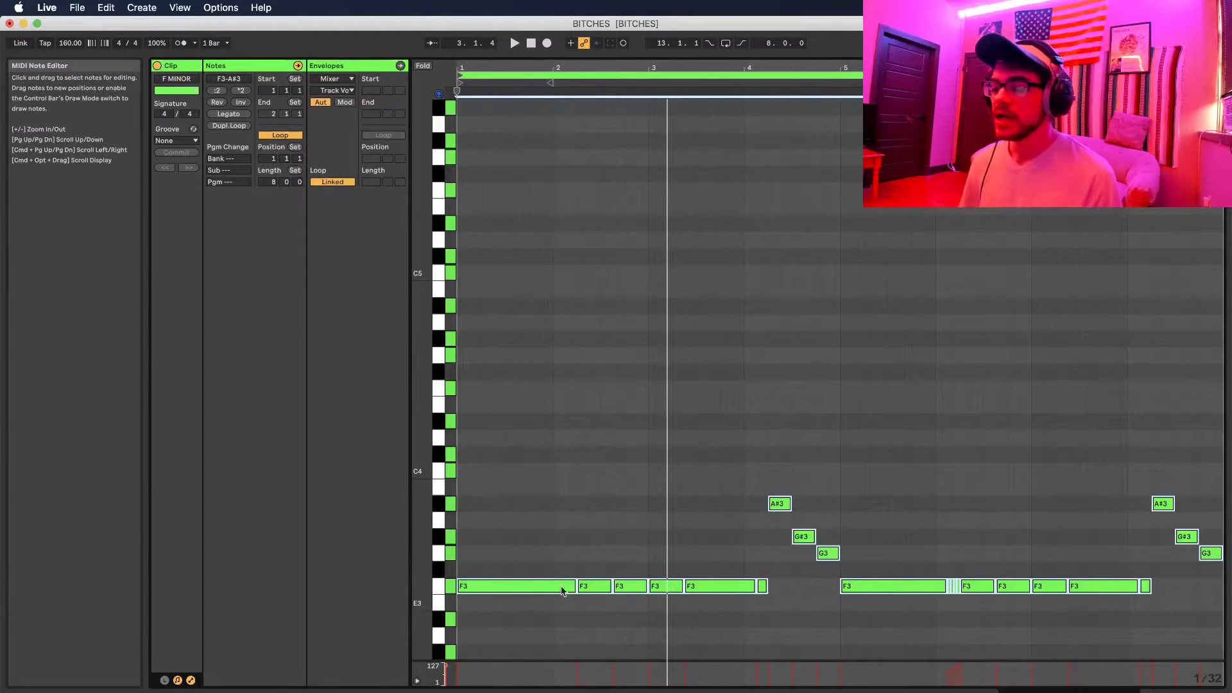
Step: Select and clear the first five F3 notes and a second-phrase F3 note in the piano roll
click(584, 618)
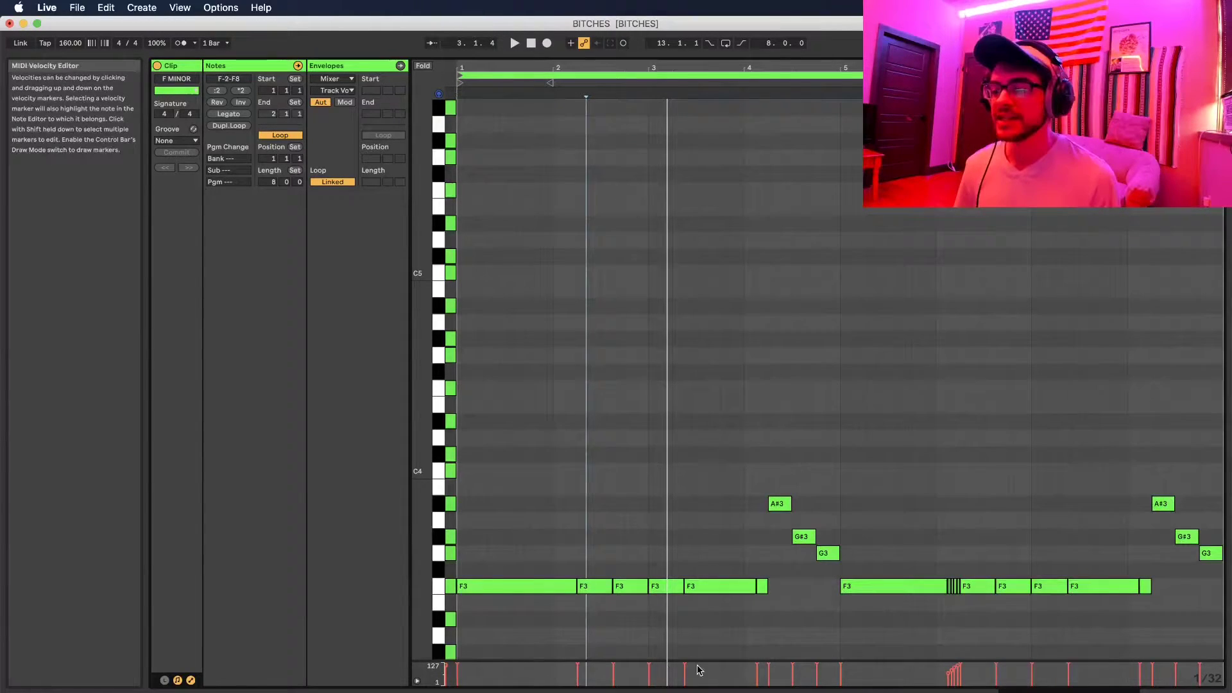
mouse_move(685, 669)
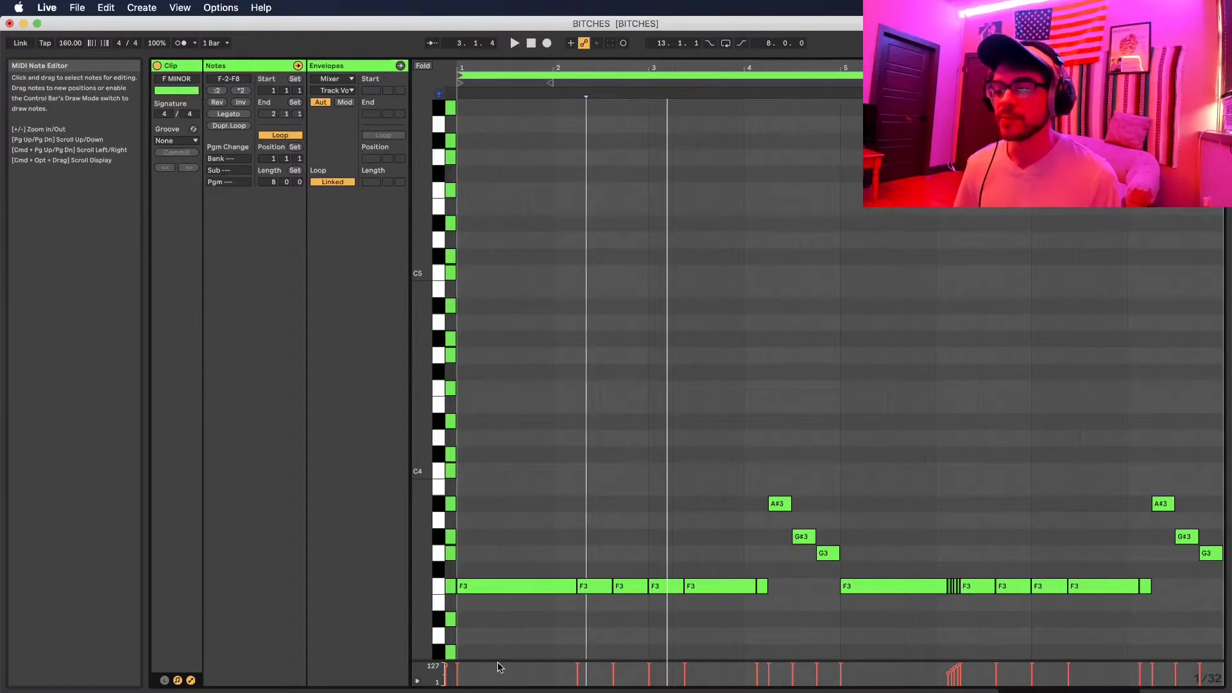
drag(496, 549, 725, 610)
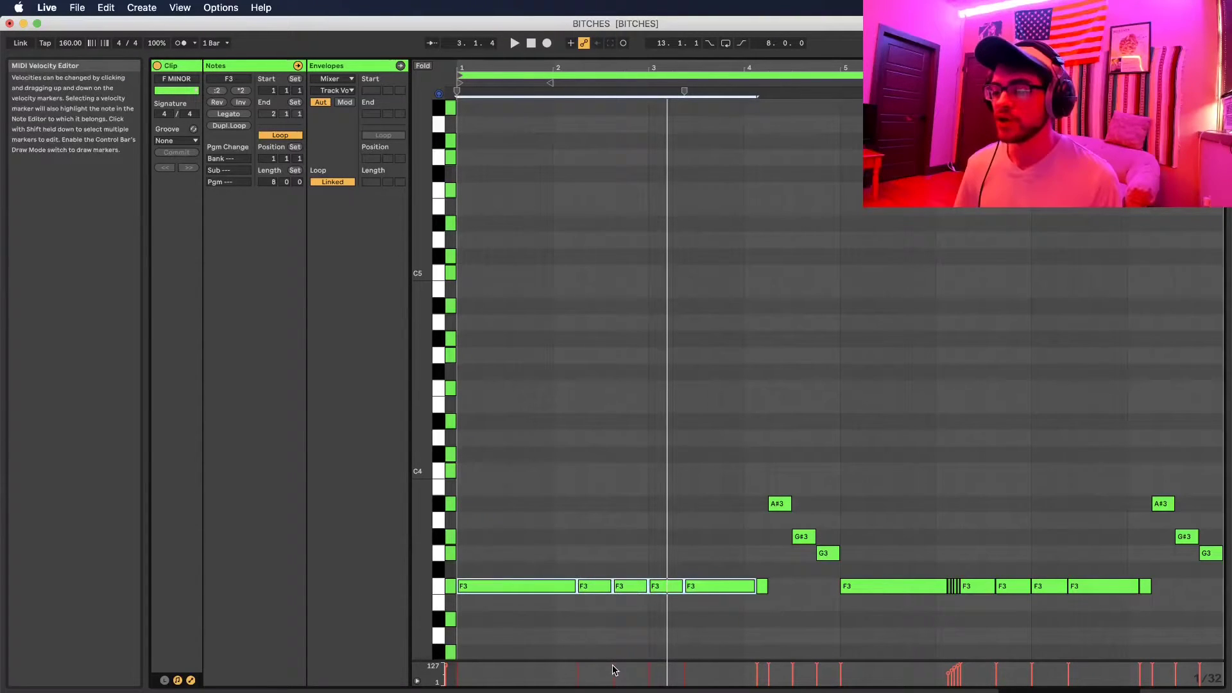
click(620, 640)
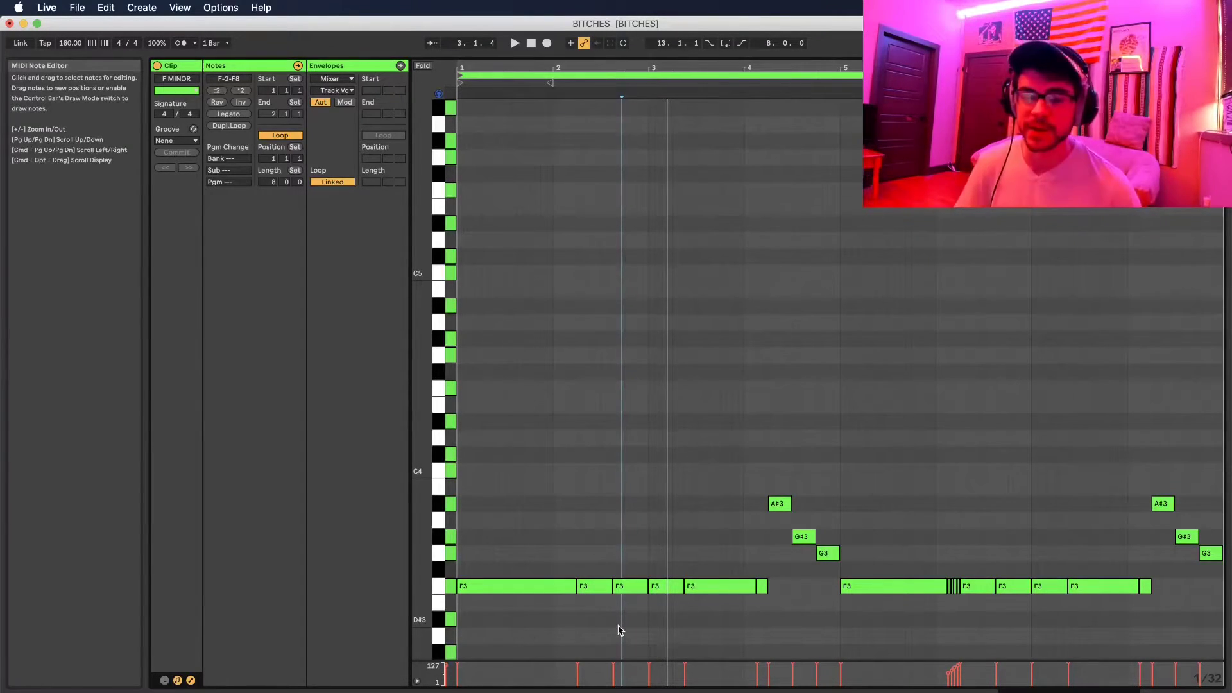
click(962, 668)
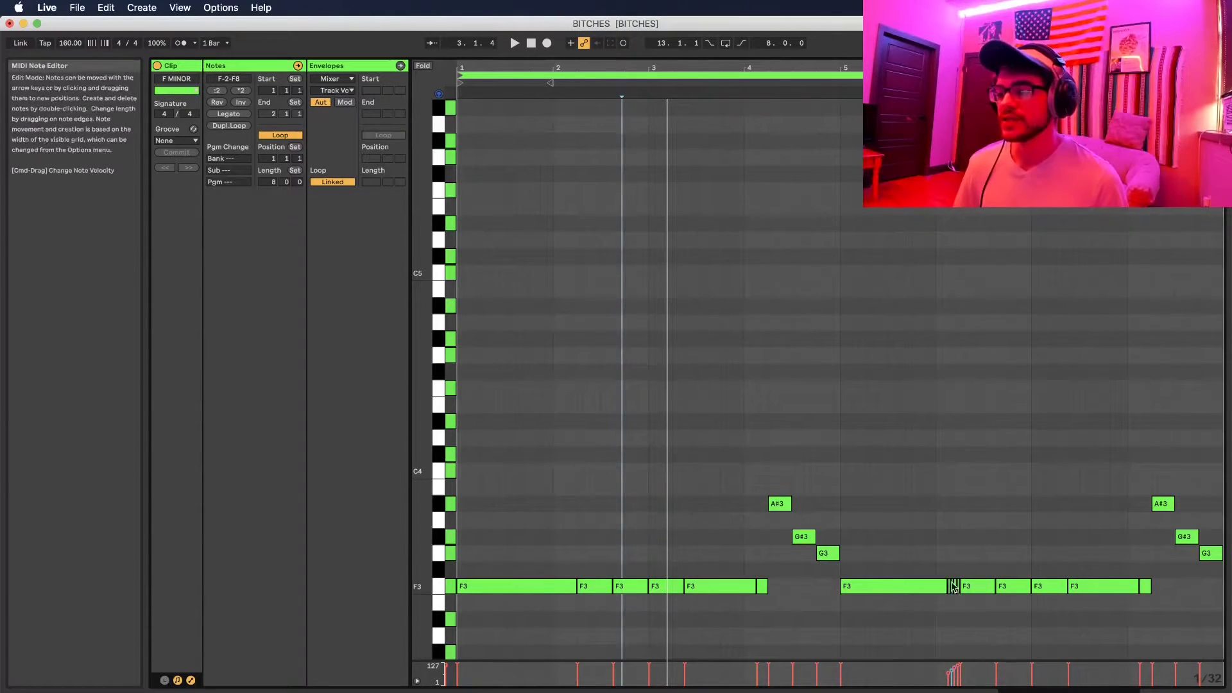
click(959, 631)
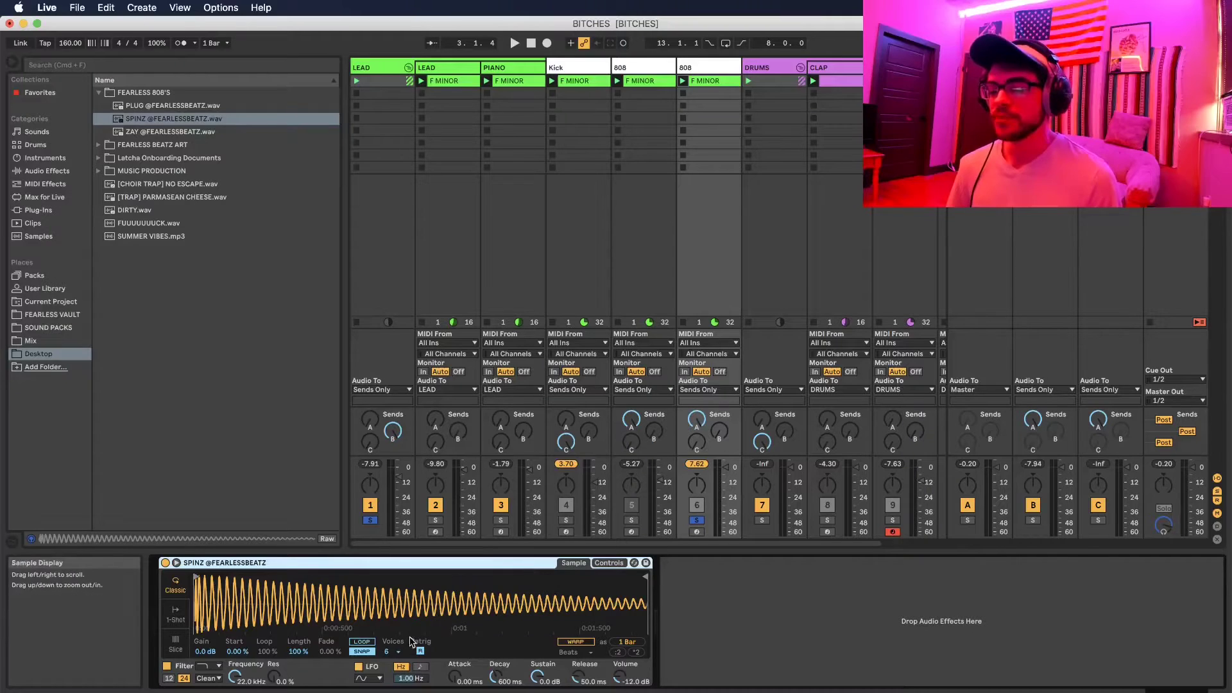
Step: Set the SPINZ Simpler's Voices to 1 so it plays monophonically
click(388, 651)
click(391, 507)
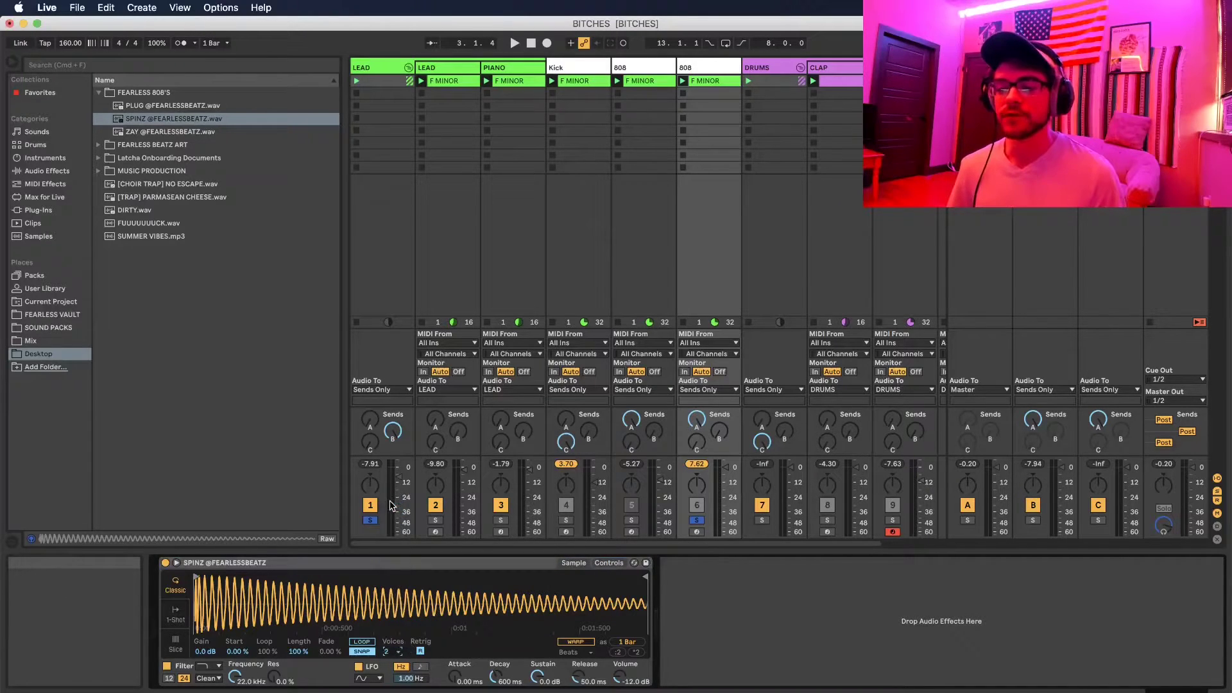
click(392, 652)
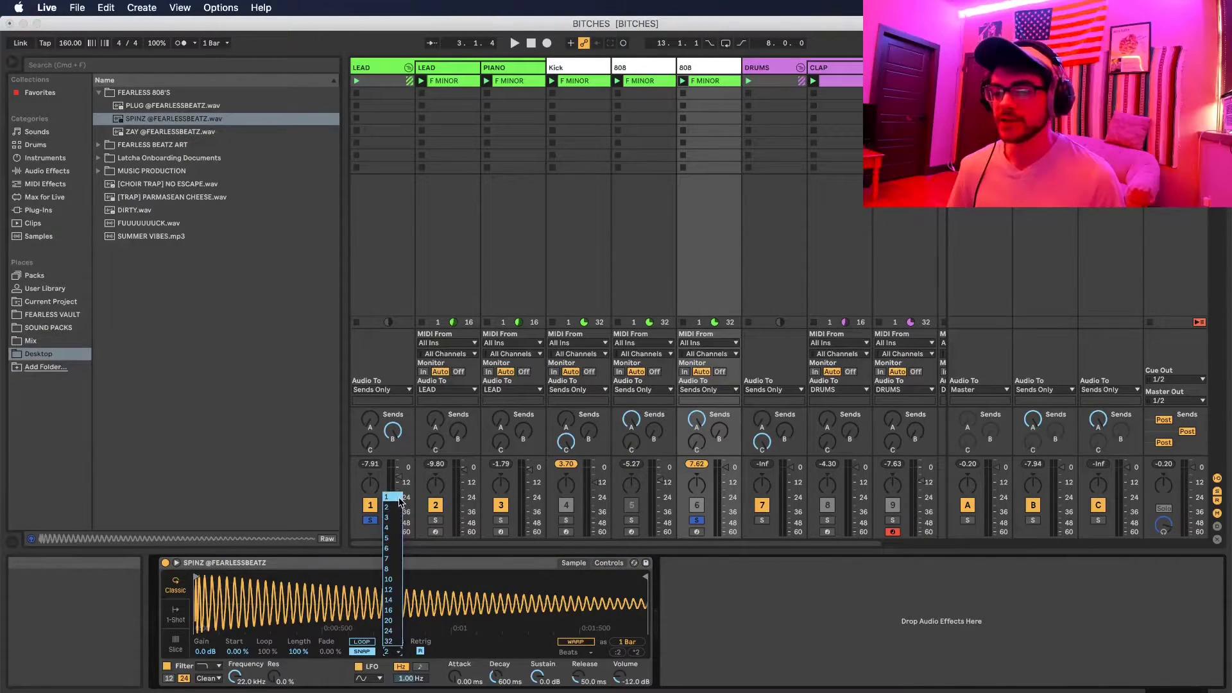
click(397, 498)
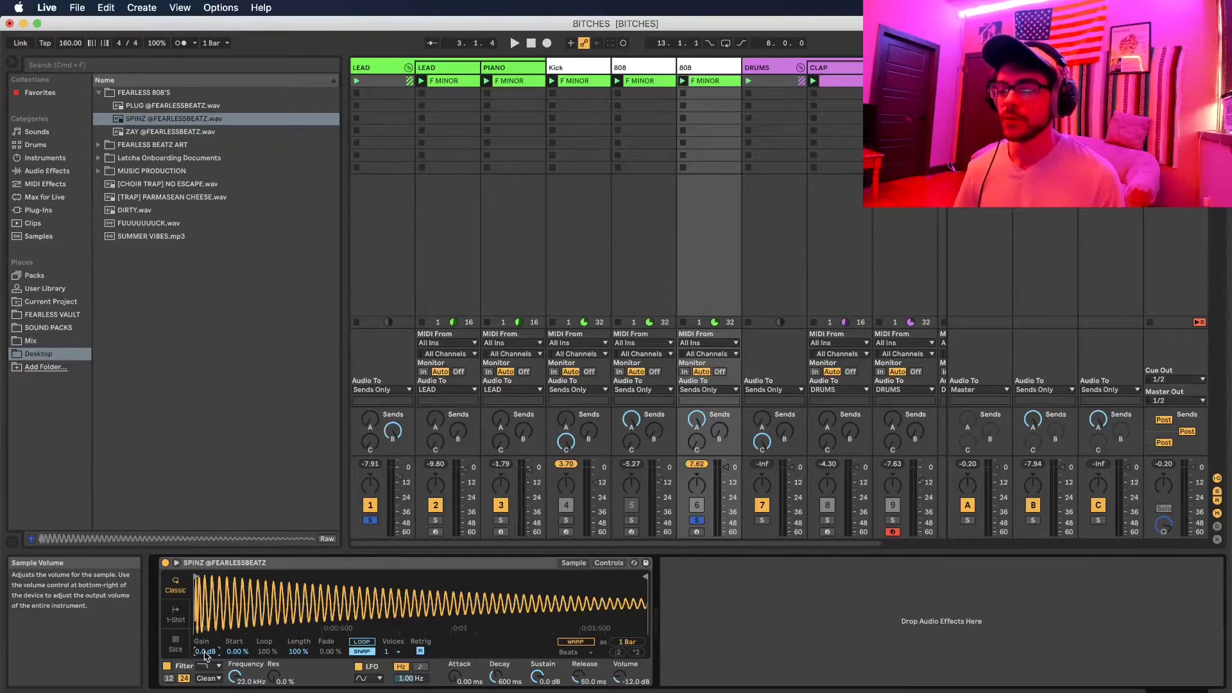
Step: Raise the SPINZ Simpler's Gain to 8.1 dB and replay the pattern to hear it louder
drag(206, 651, 205, 616)
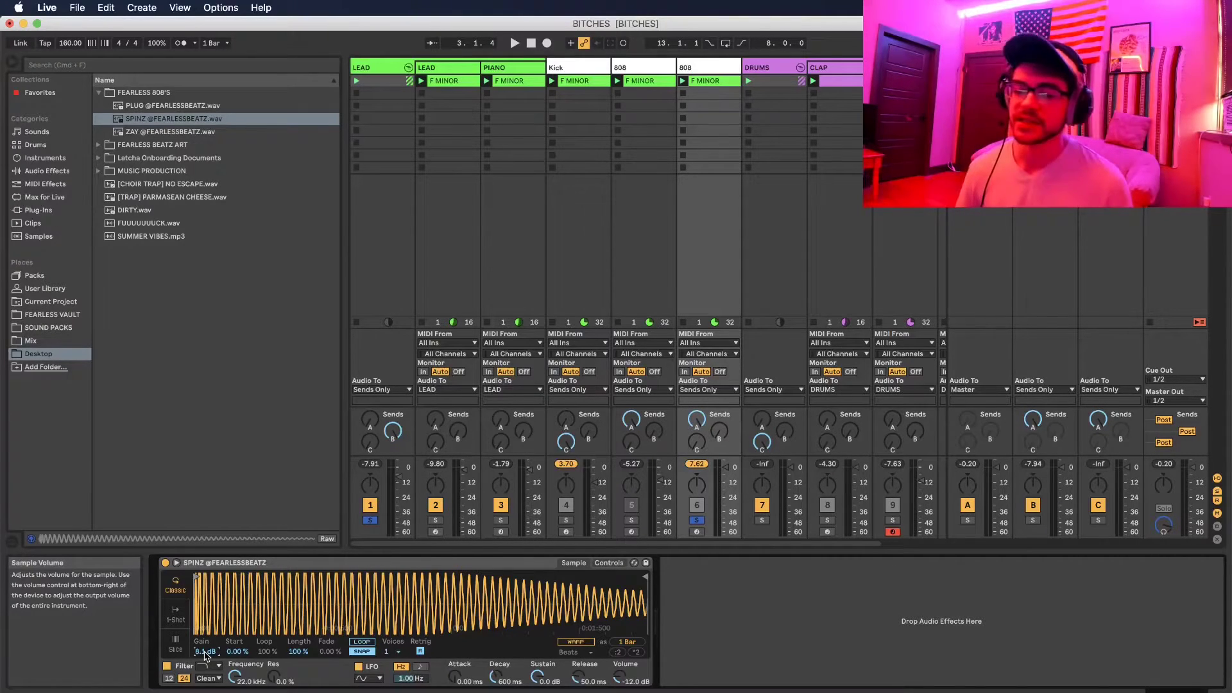
key(space)
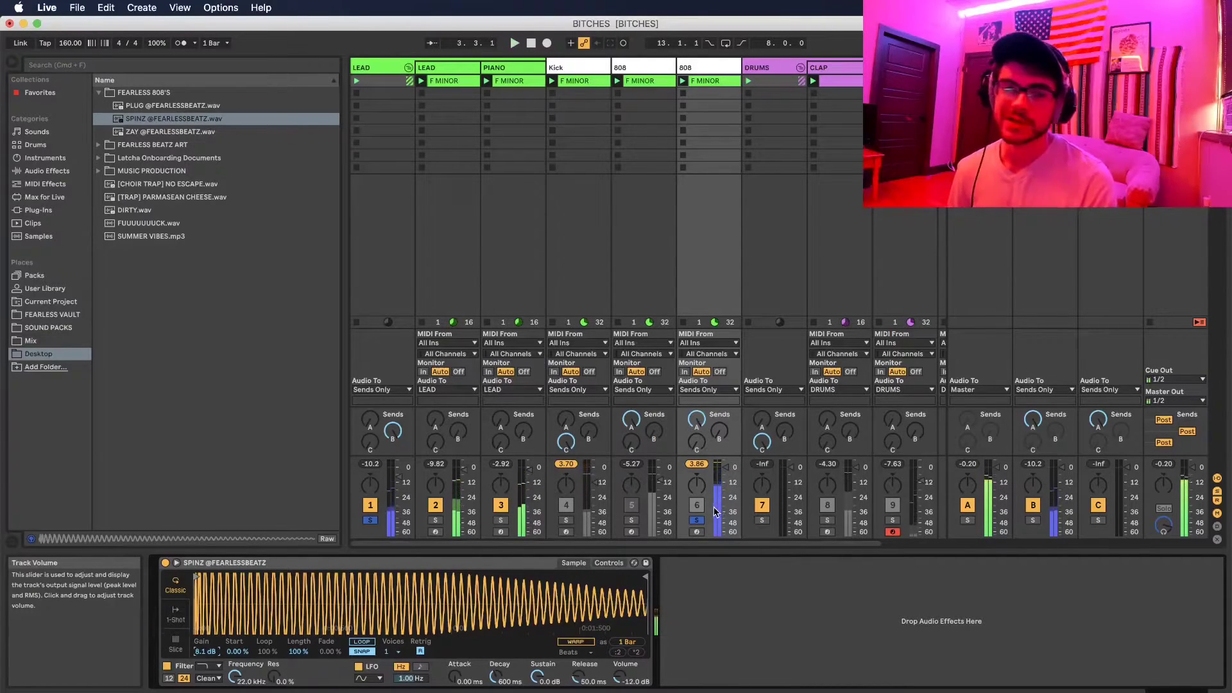
click(728, 472)
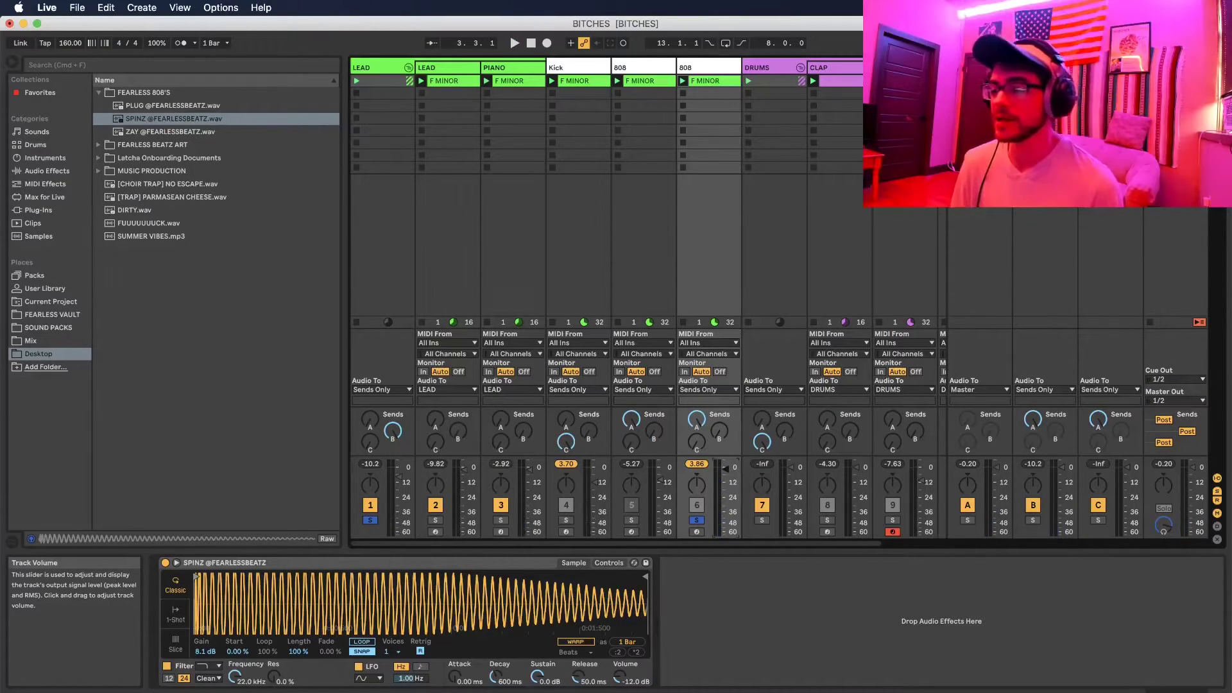
key(space)
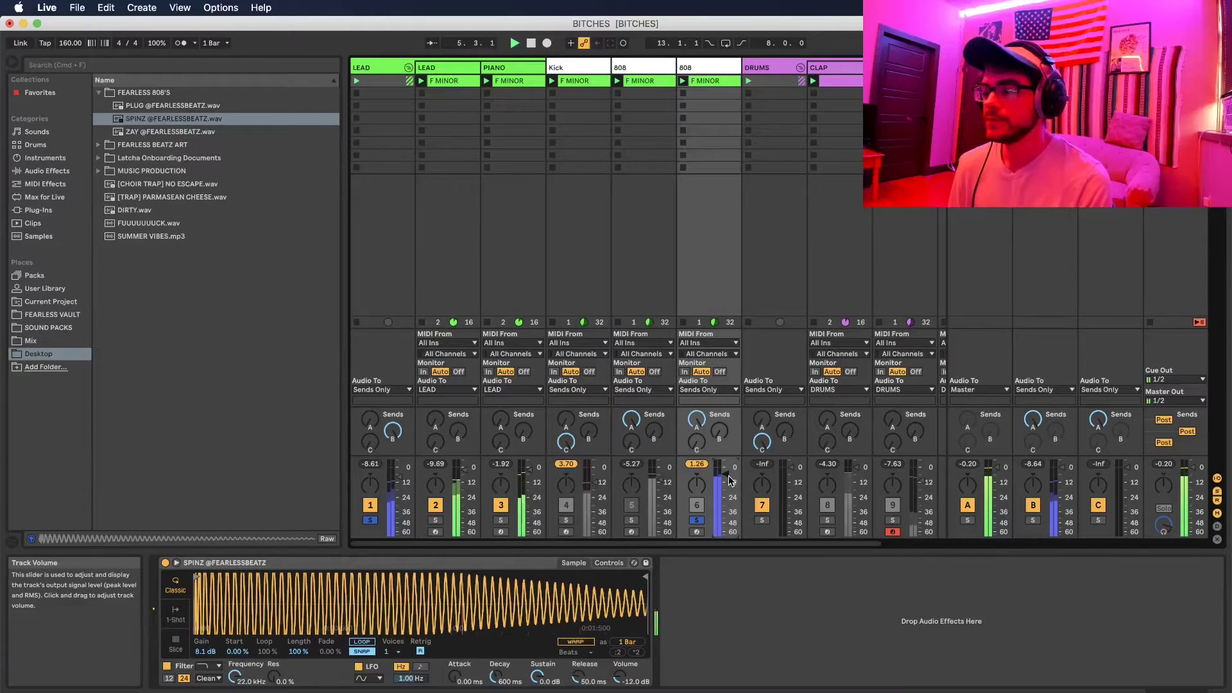
key(space)
key(space)
key(space)
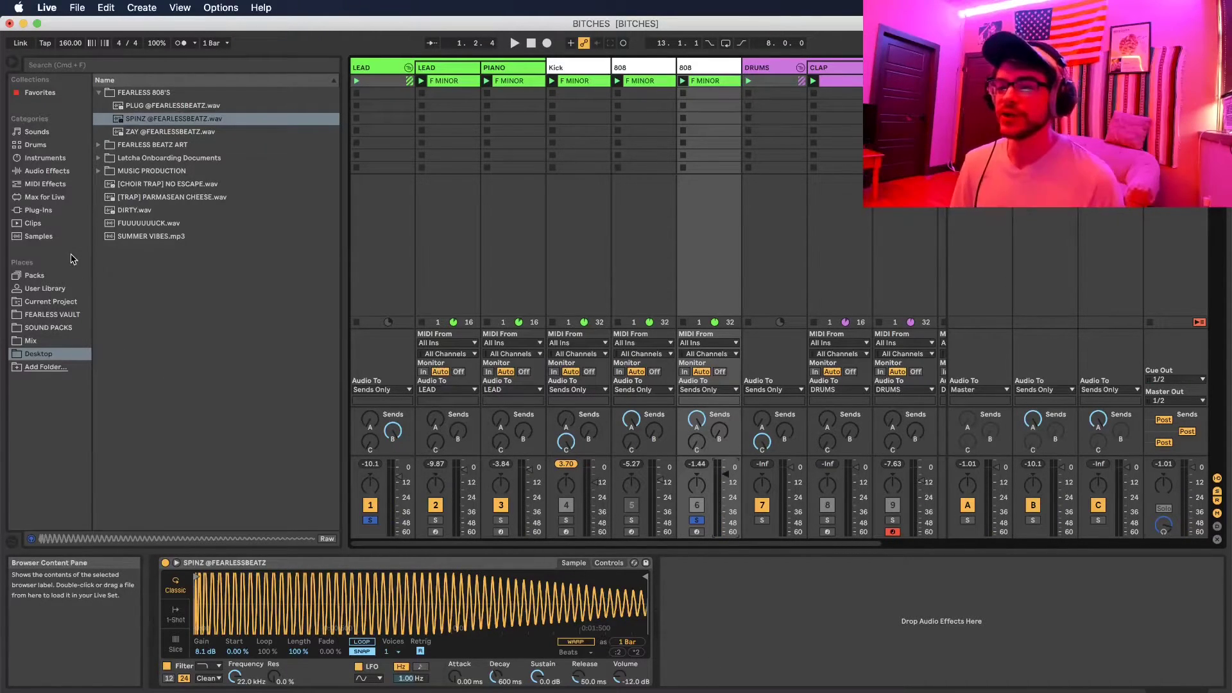
Step: Add a Tuner from Audio Effects to the 808 track after the Simpler
click(32, 341)
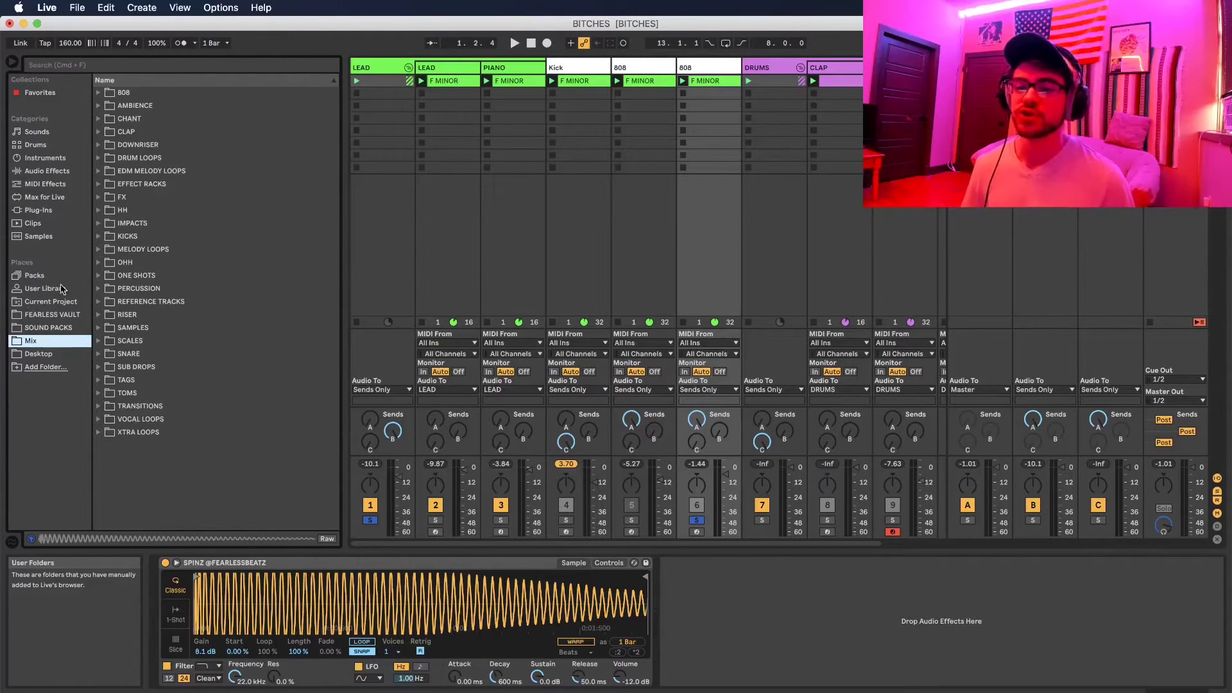
click(61, 175)
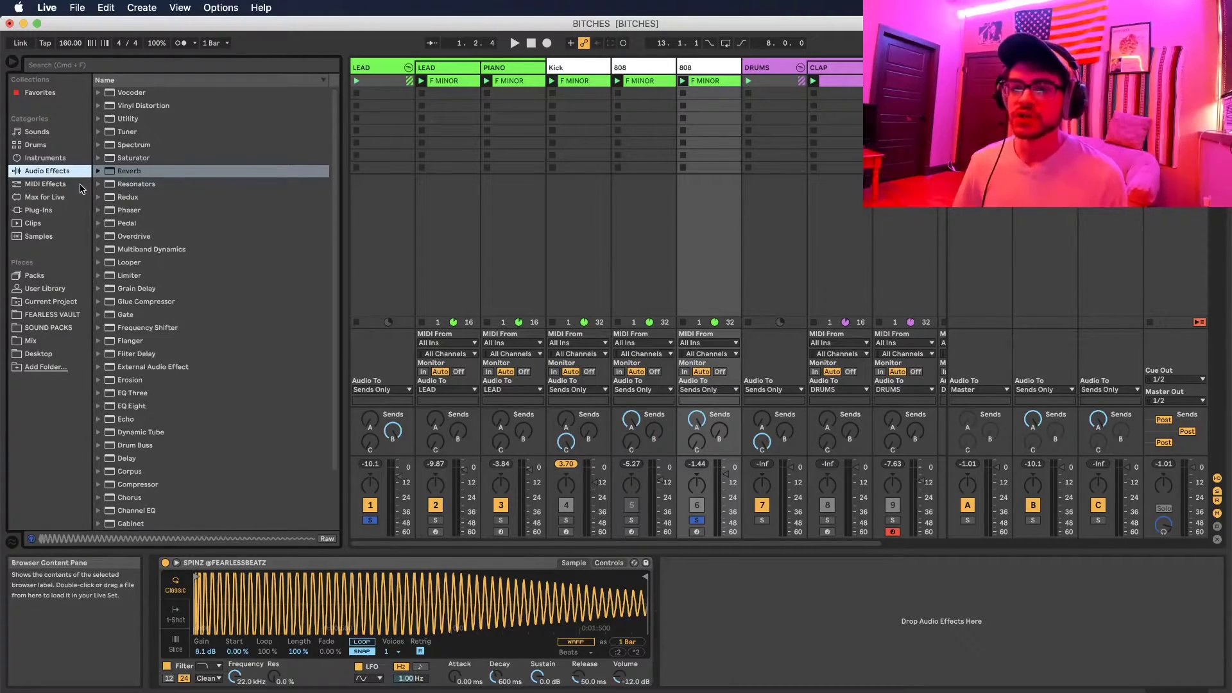
click(140, 132)
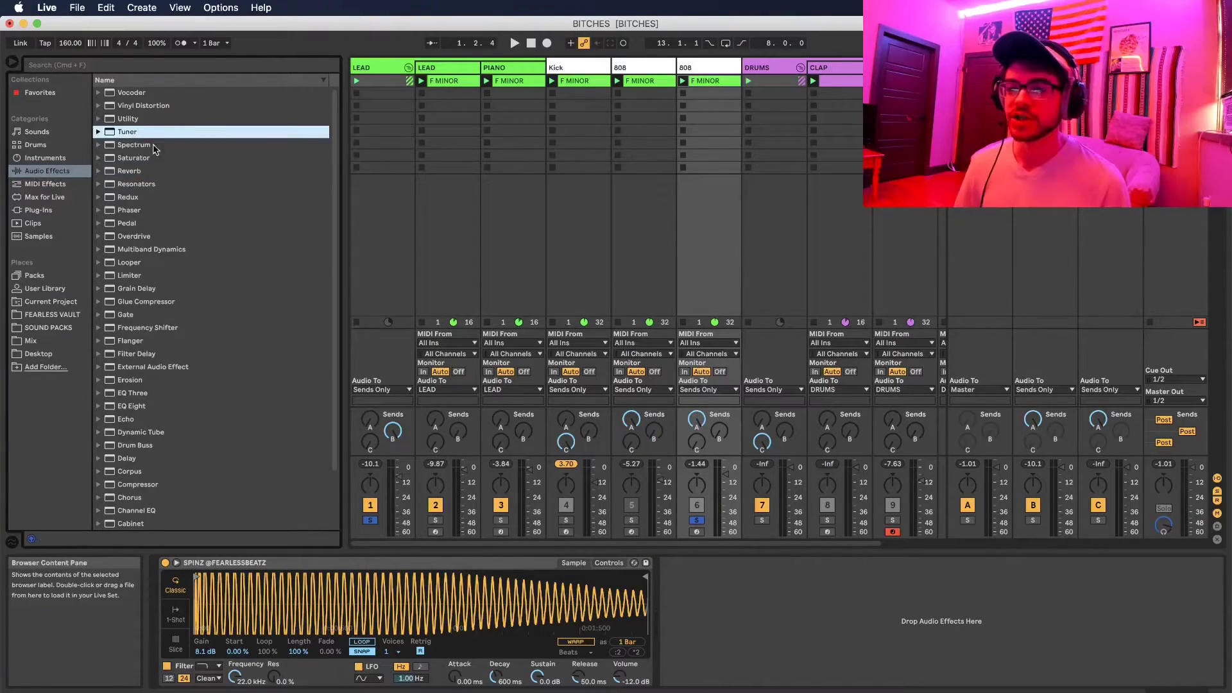
double_click(130, 132)
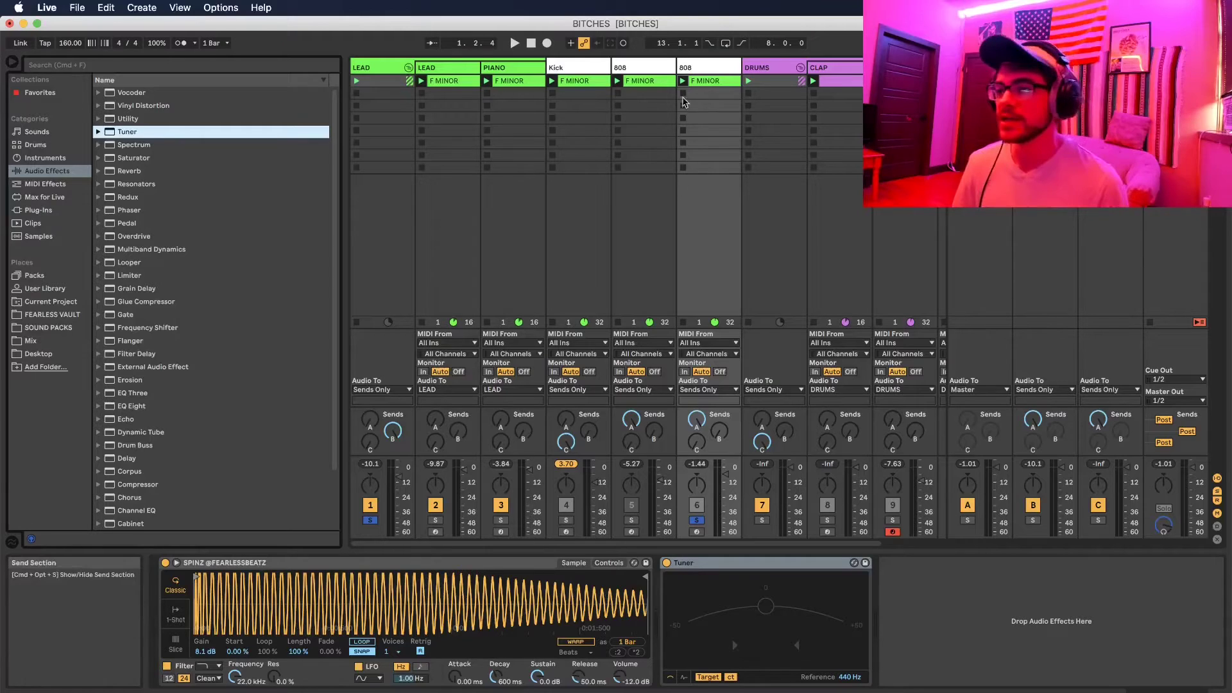
Step: Select the F MINOR clip's F3 notes, return to the devices, and play to read the pitch
double_click(725, 82)
drag(472, 547, 744, 626)
key(shift+Tab)
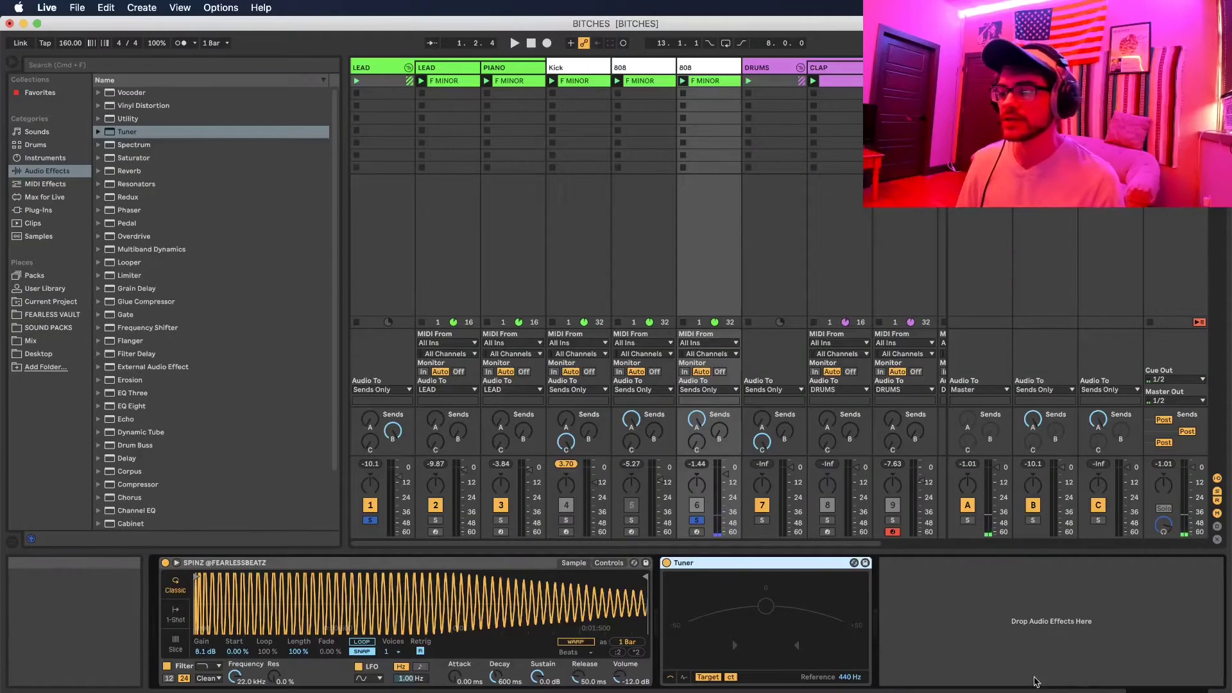
key(space)
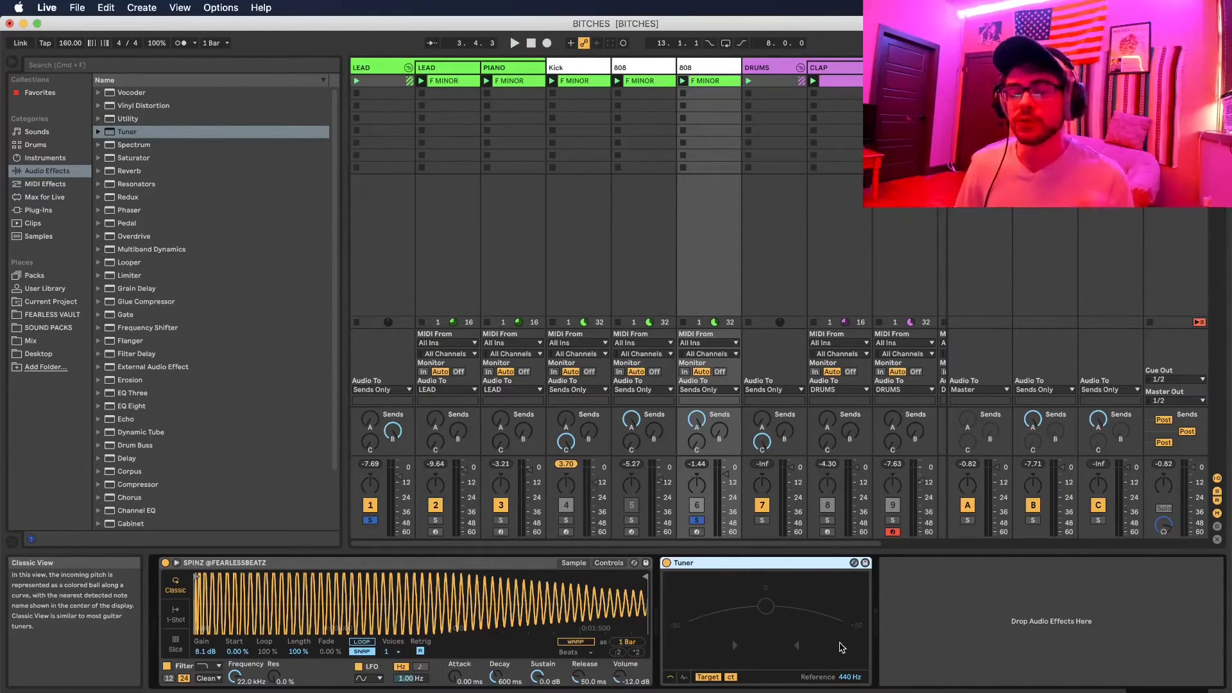
Step: Detune the Simpler by -12 cents on its Controls page, replaying until the Tuner reads F
click(606, 564)
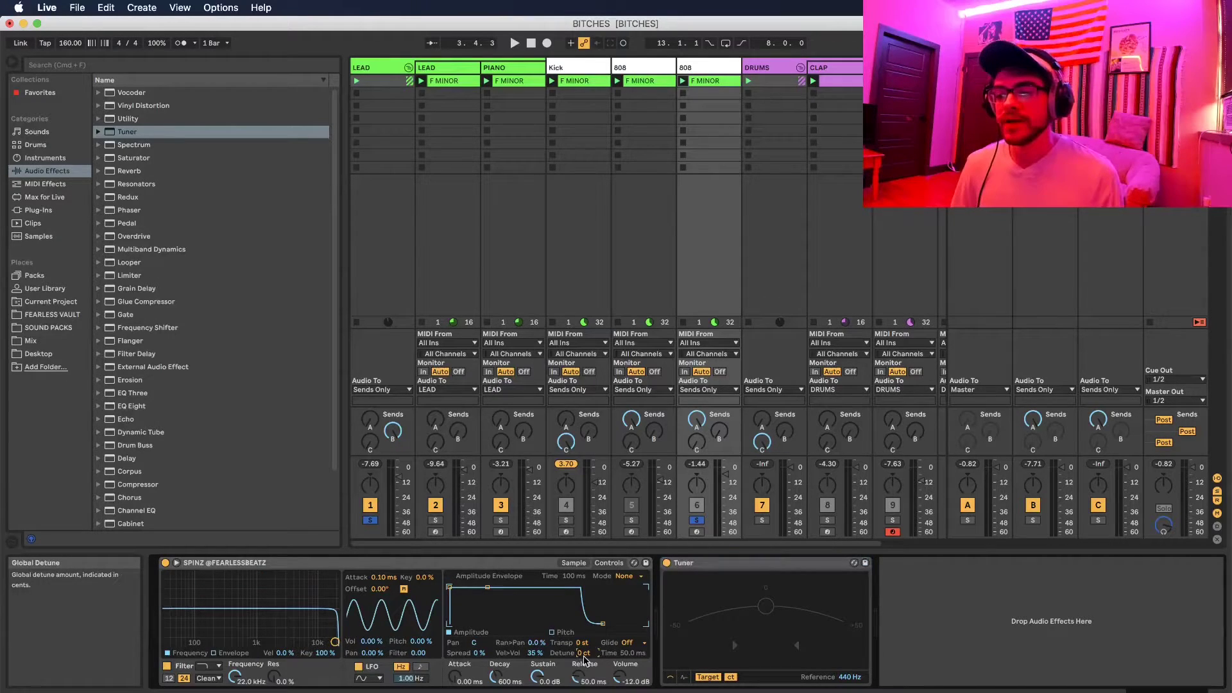
key(space)
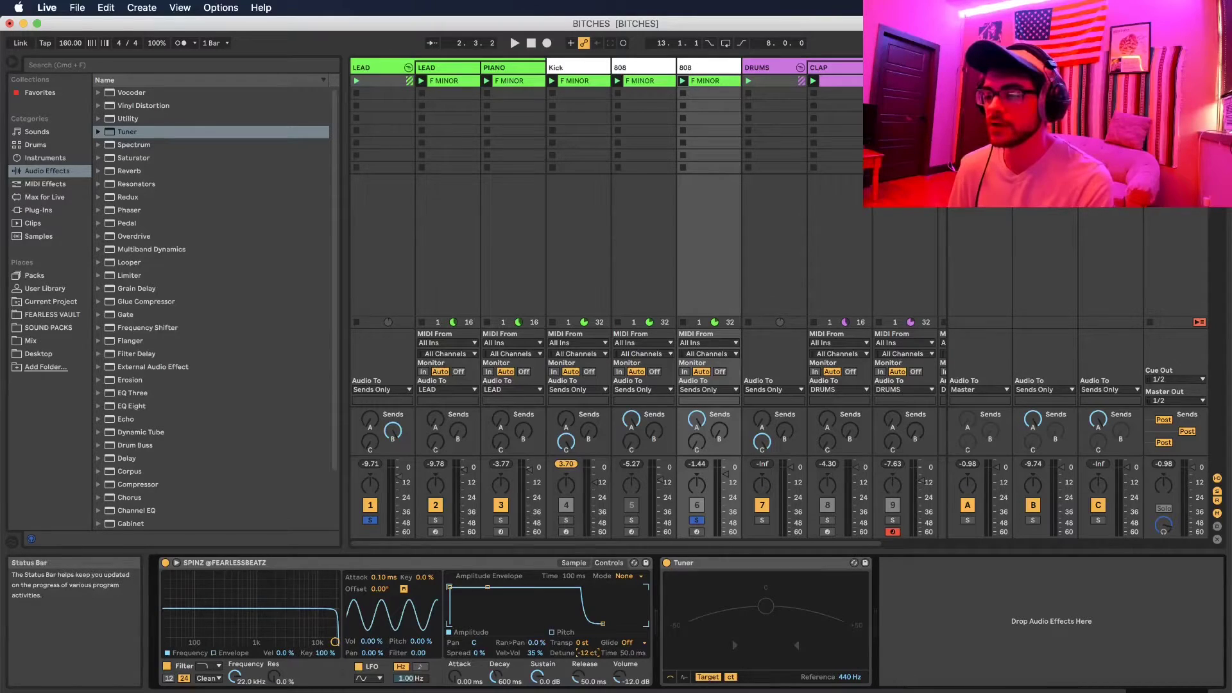
key(space)
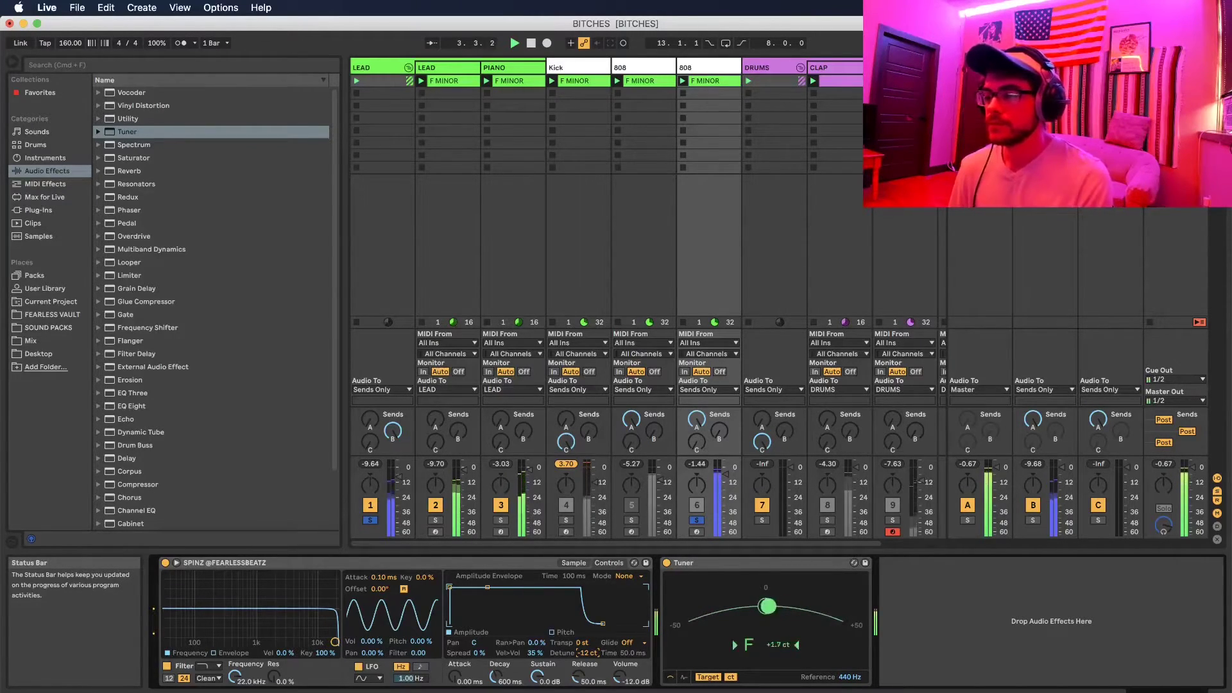
key(space)
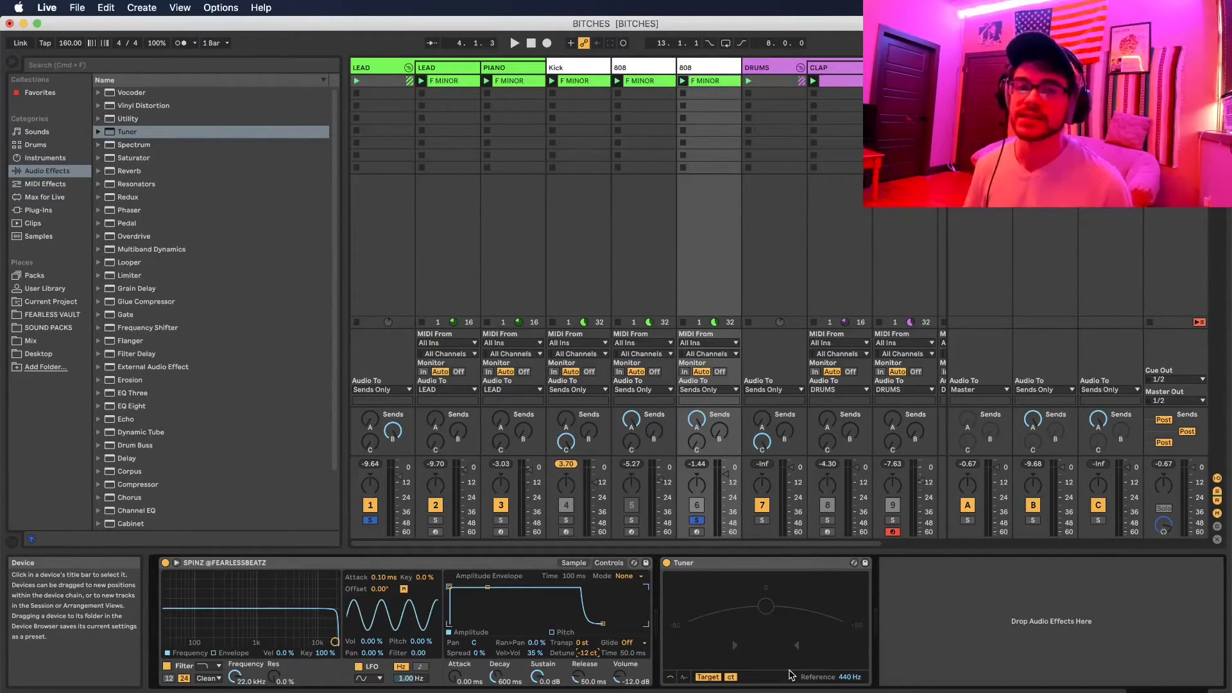
key(space)
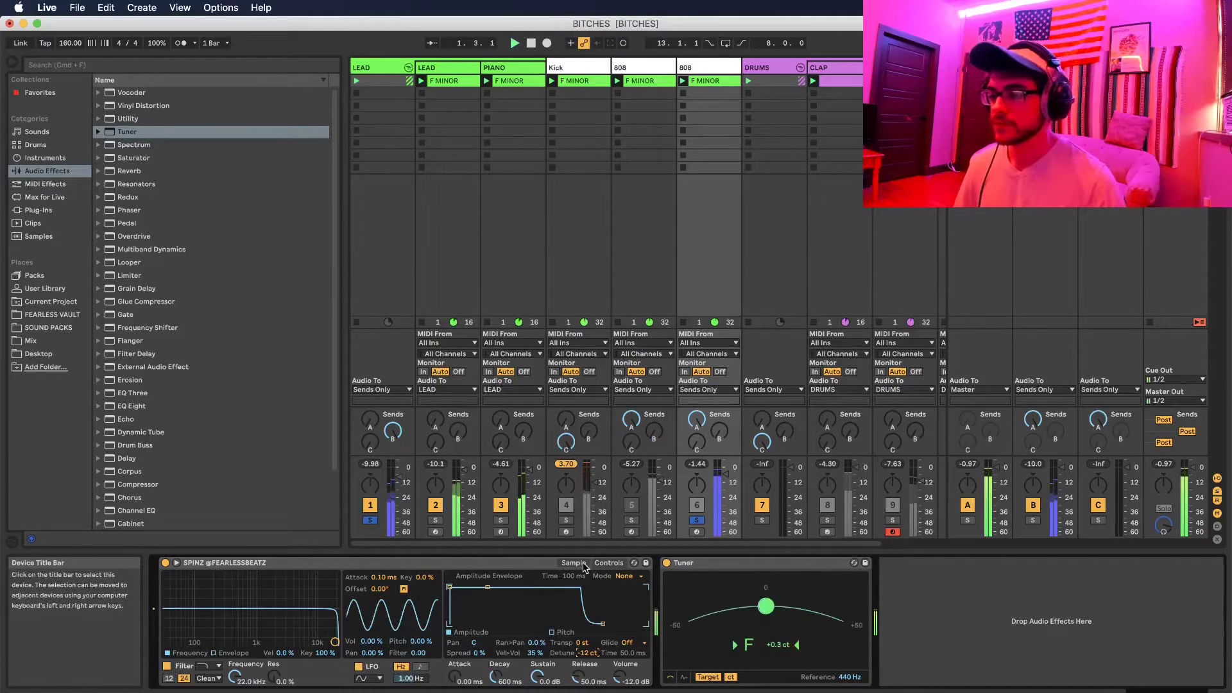
Step: Show the Simpler's Sample waveform page and stop playback
click(574, 562)
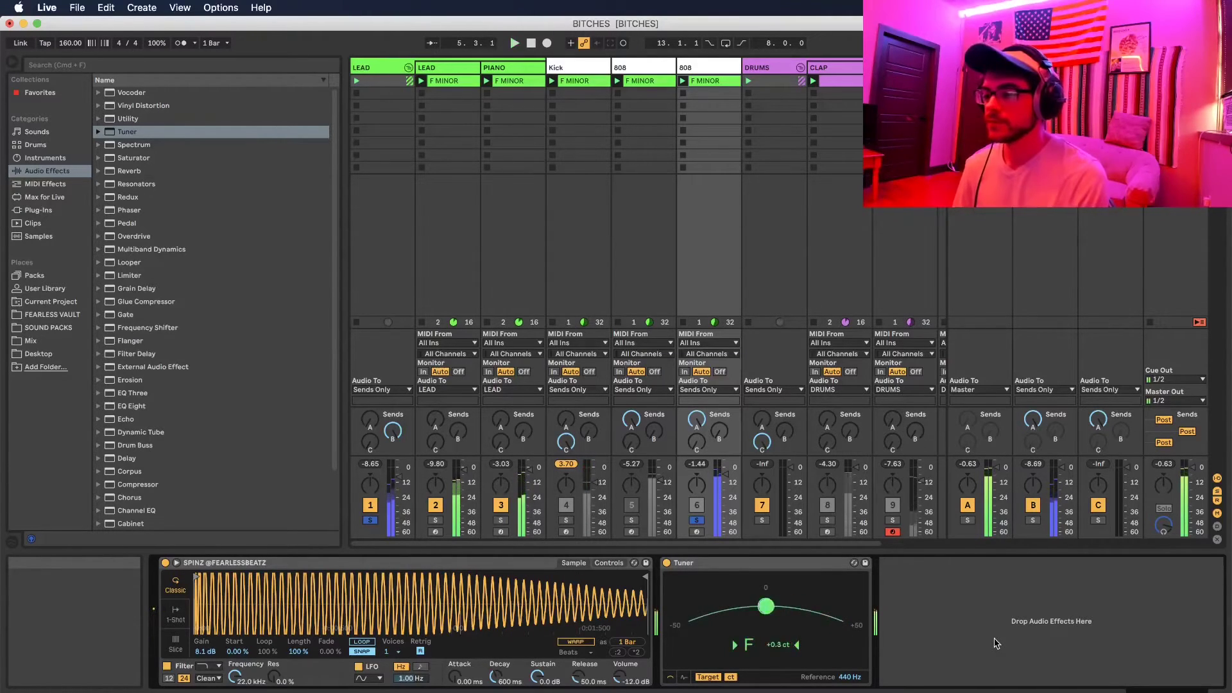
key(space)
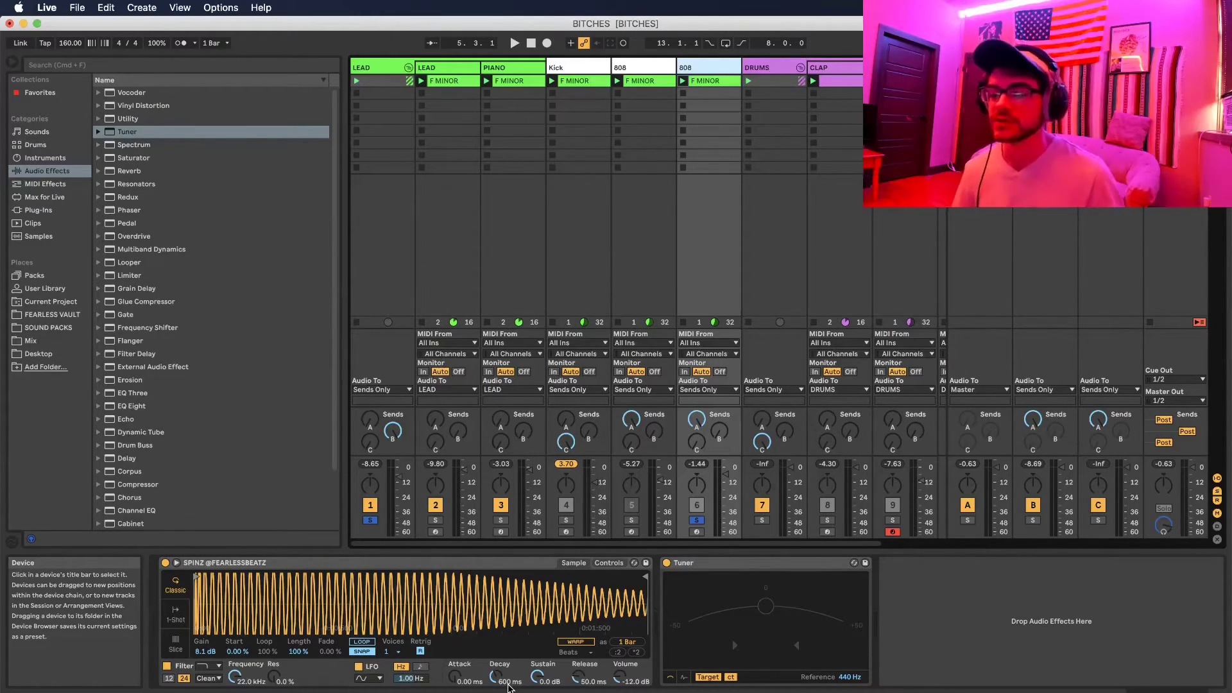
Step: Set the Simpler's glide mode to Glide on its Controls page
click(595, 564)
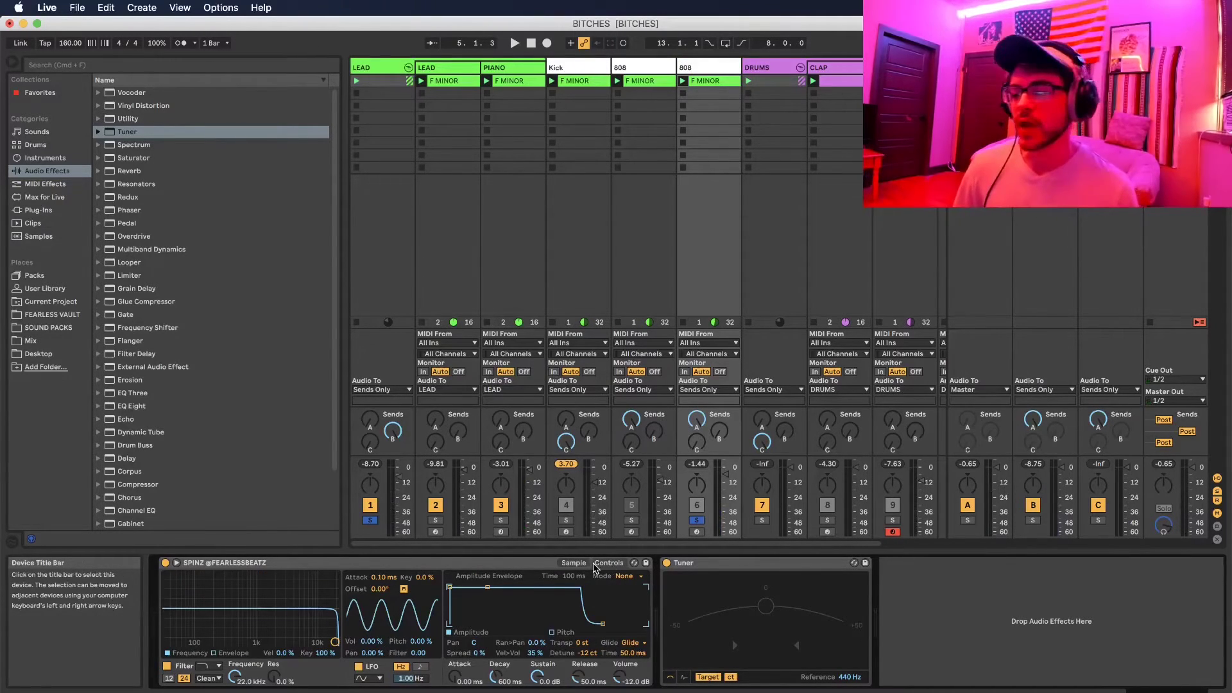
click(574, 563)
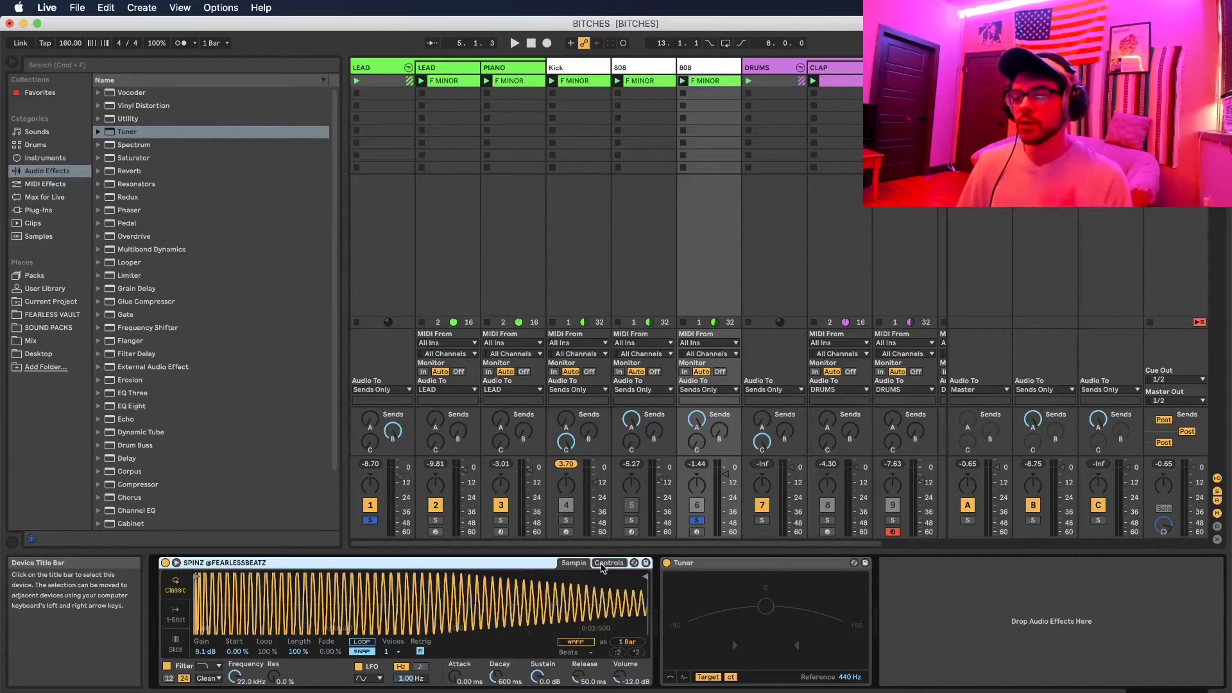
click(604, 565)
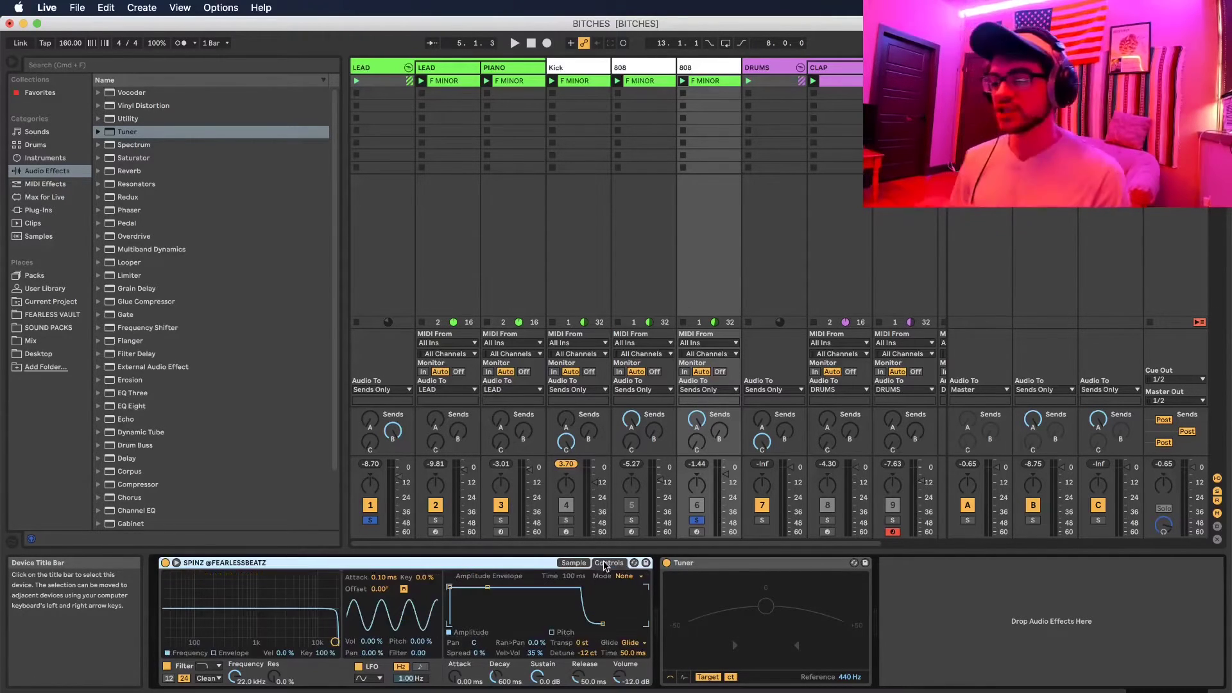
click(630, 643)
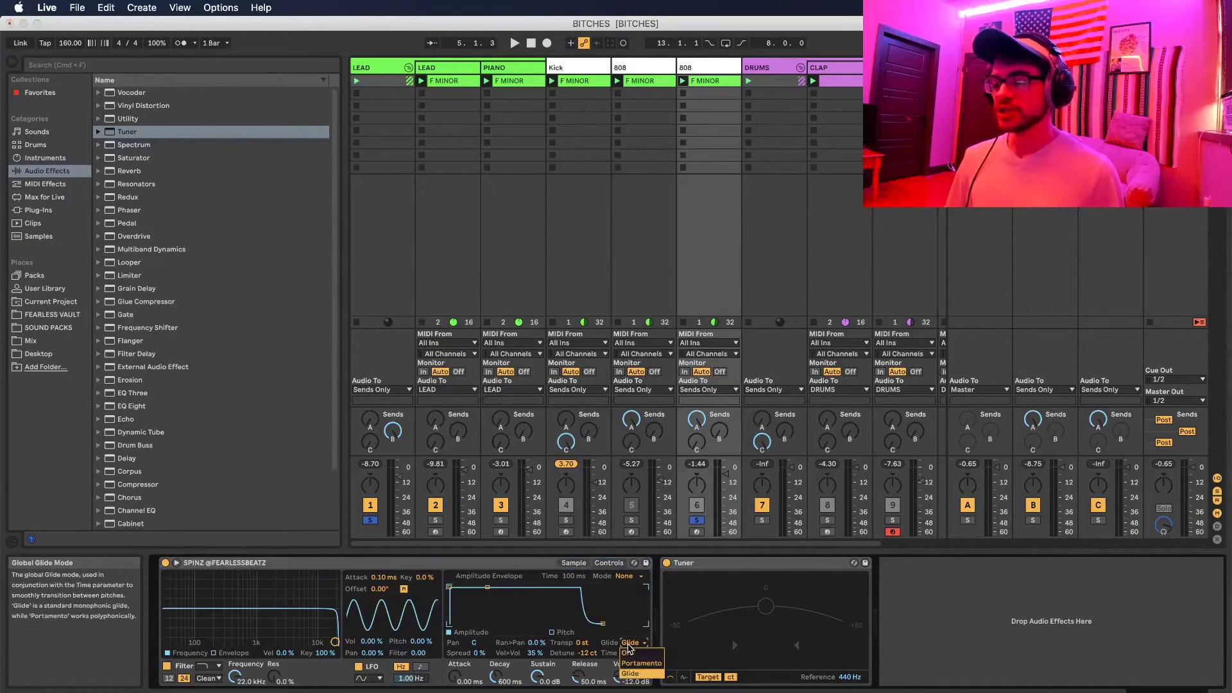
click(638, 652)
click(632, 643)
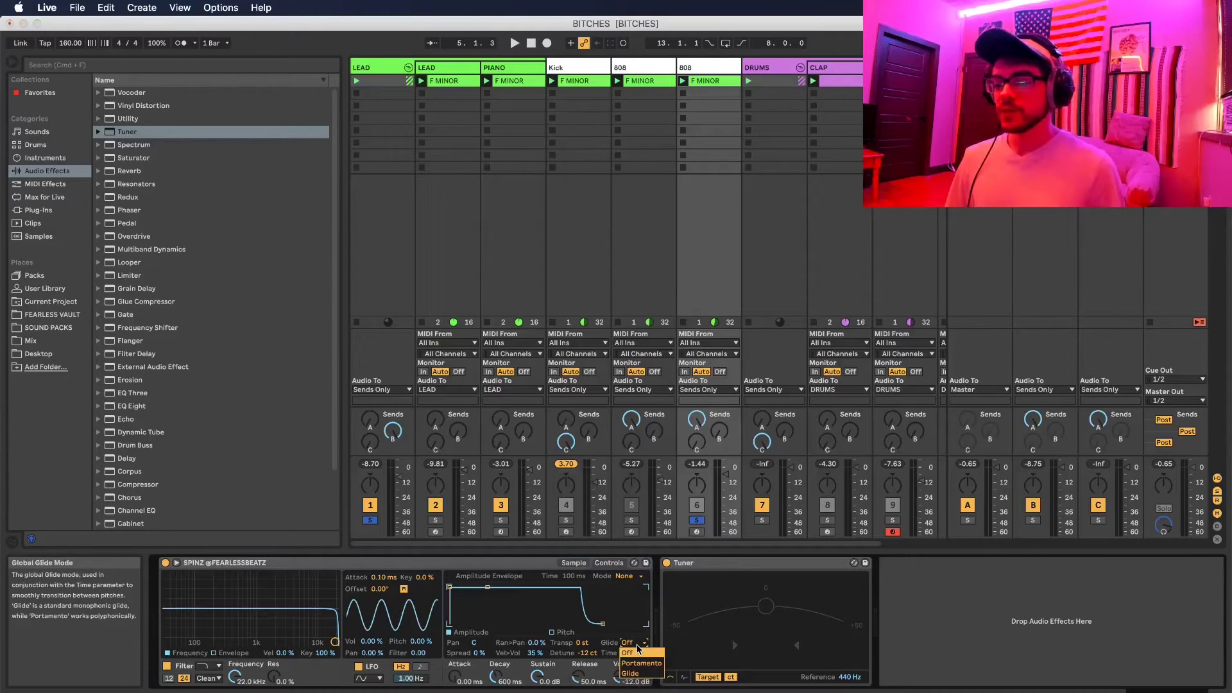
click(636, 662)
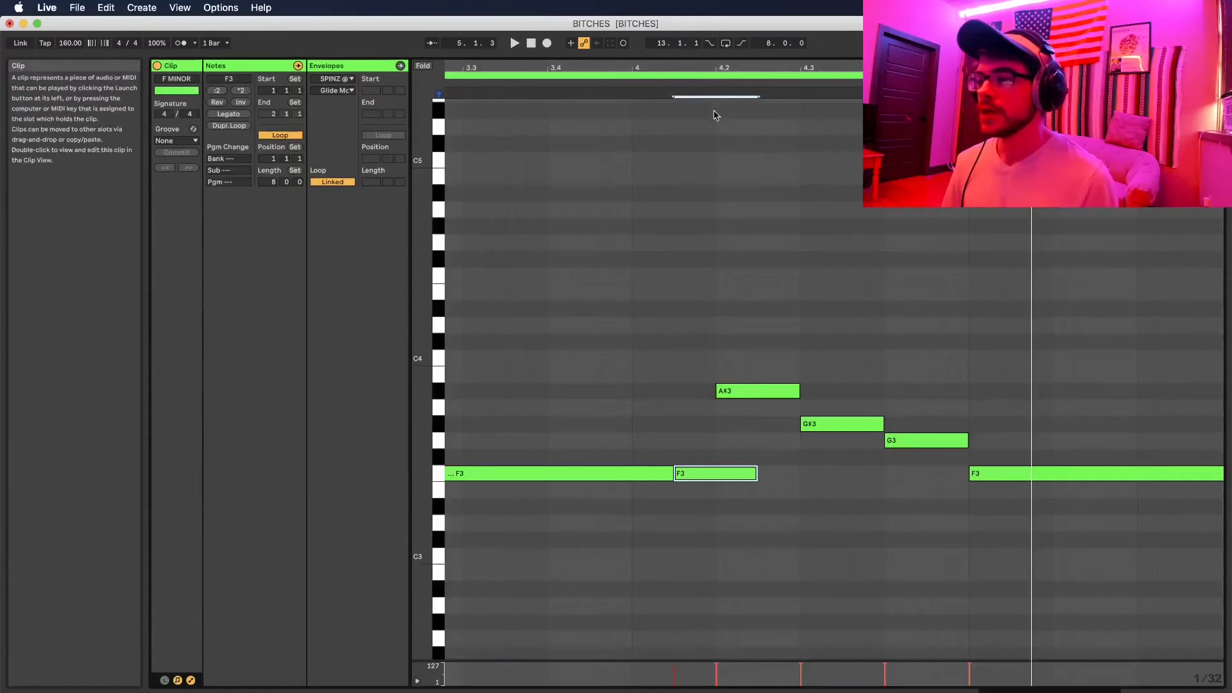
click(723, 459)
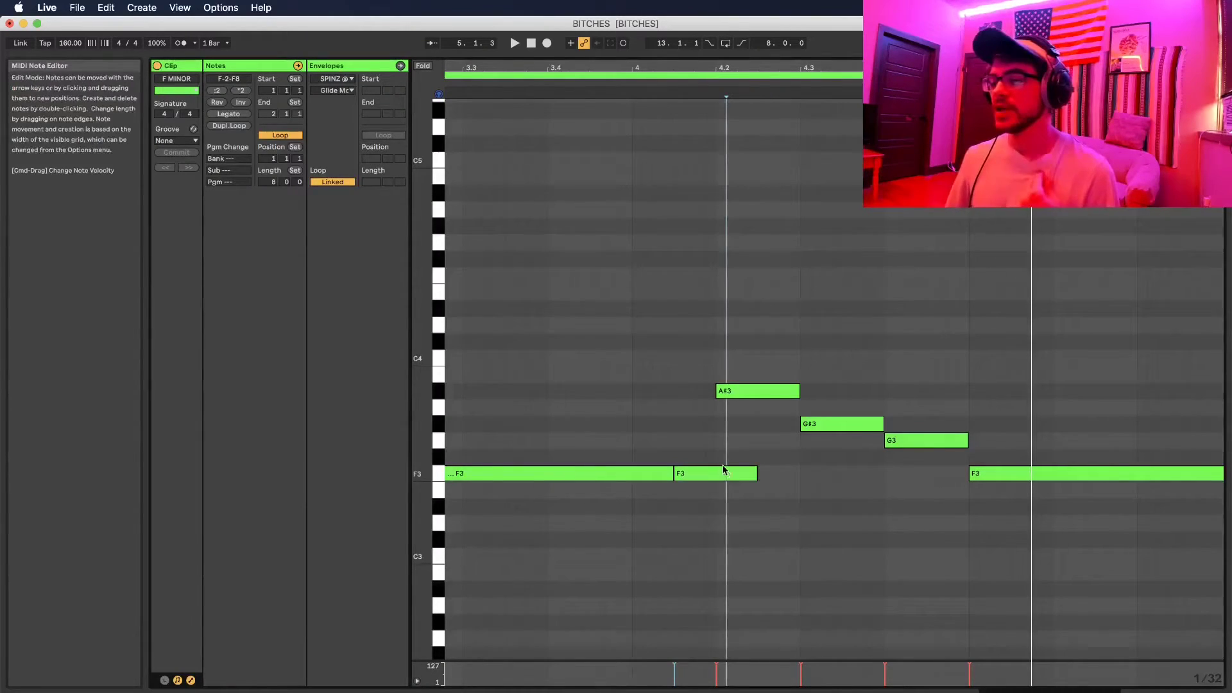
click(688, 477)
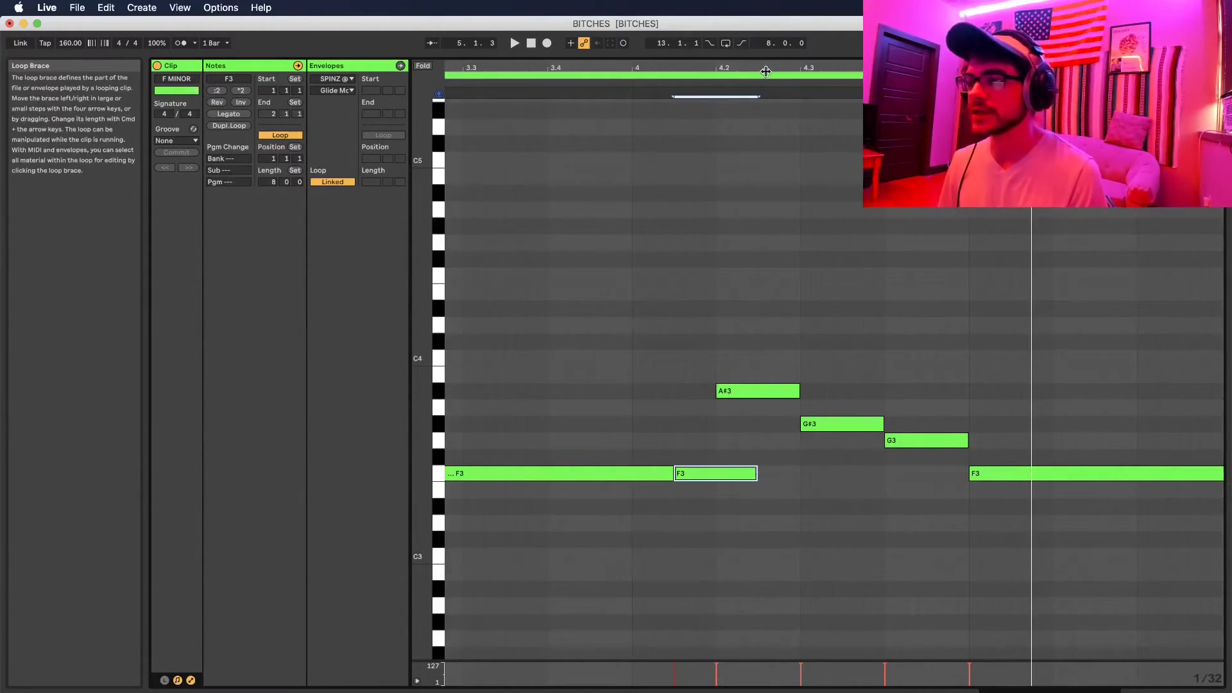
key(minus)
key(minus)
key(space)
scroll(806, 132, up, 1)
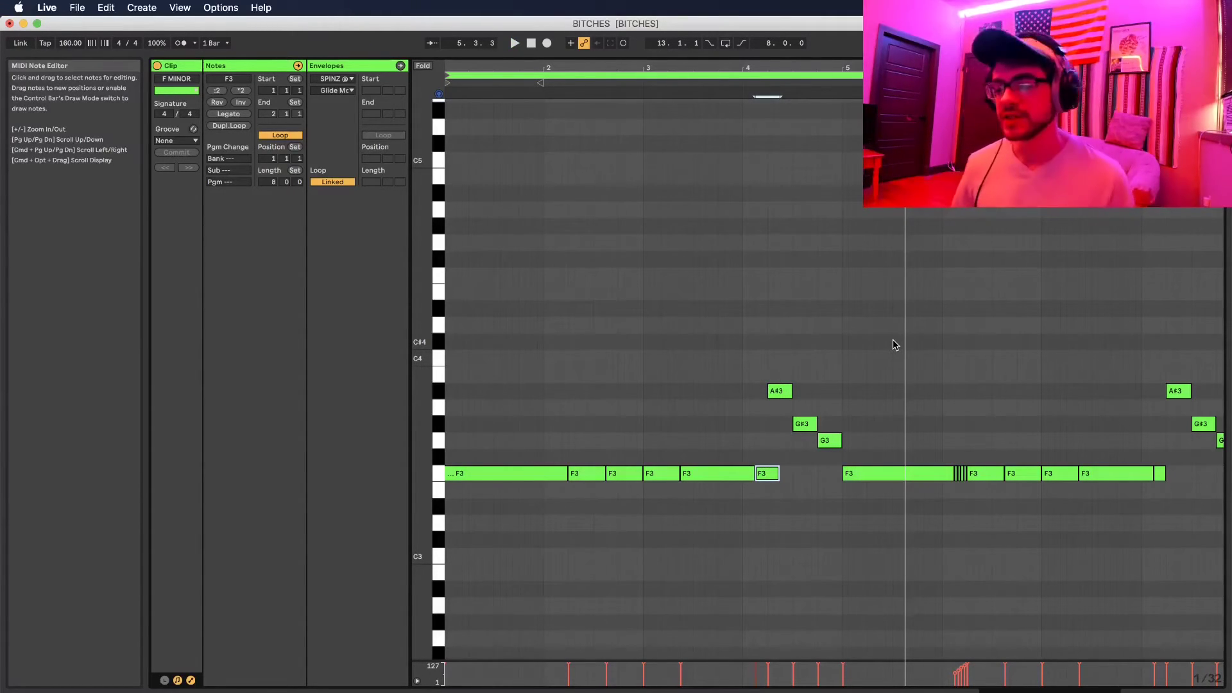
key(Tab)
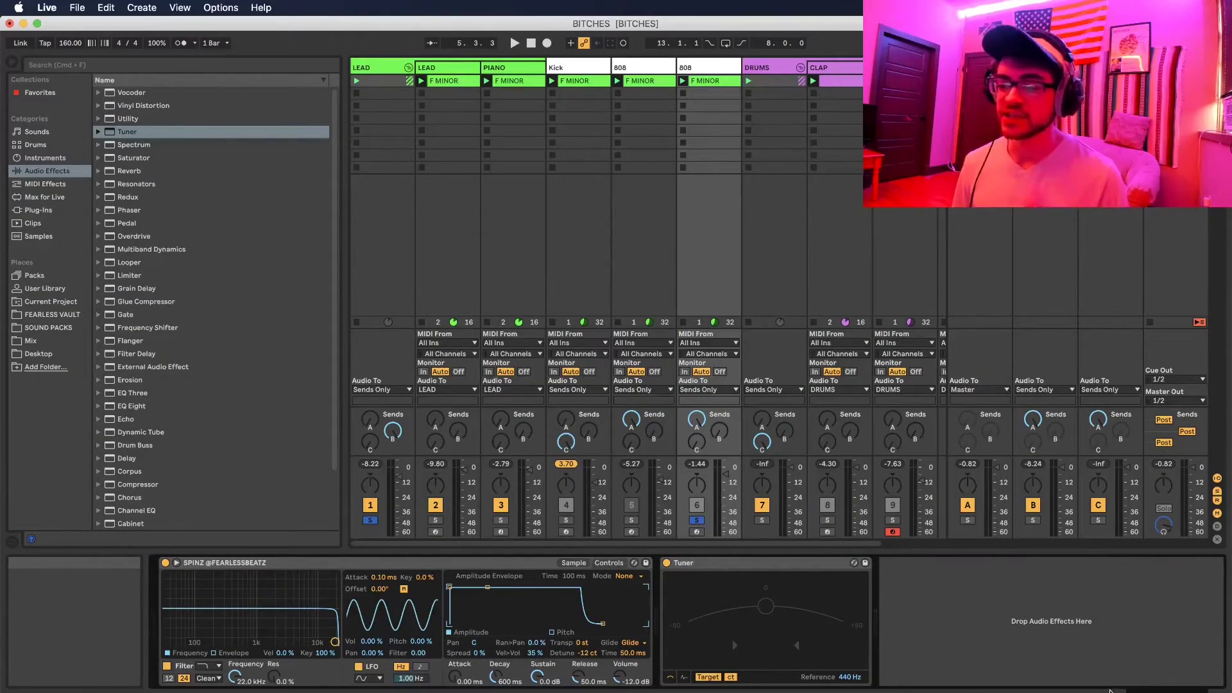